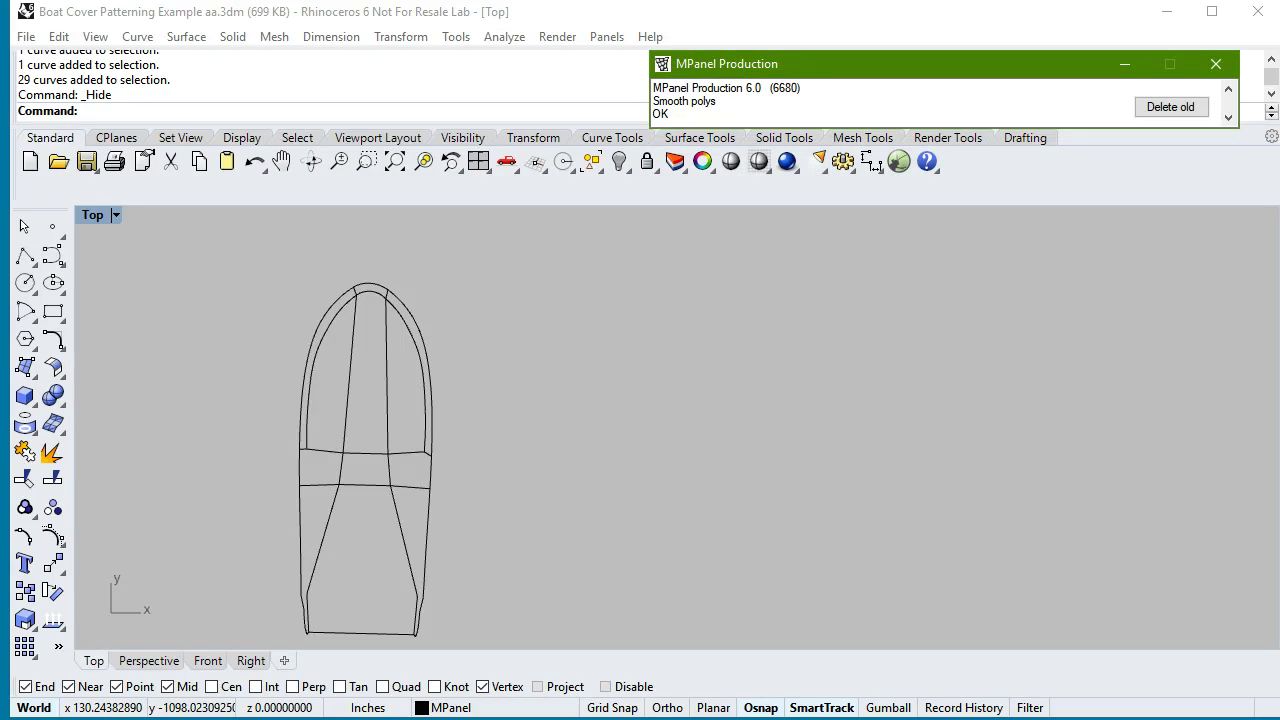
Examine the whole boat cover wireframe from several oblique 3D angles.
{"action": "scroll", "coordinate": [350, 322], "scroll_direction": "down", "scroll_amount": 1}
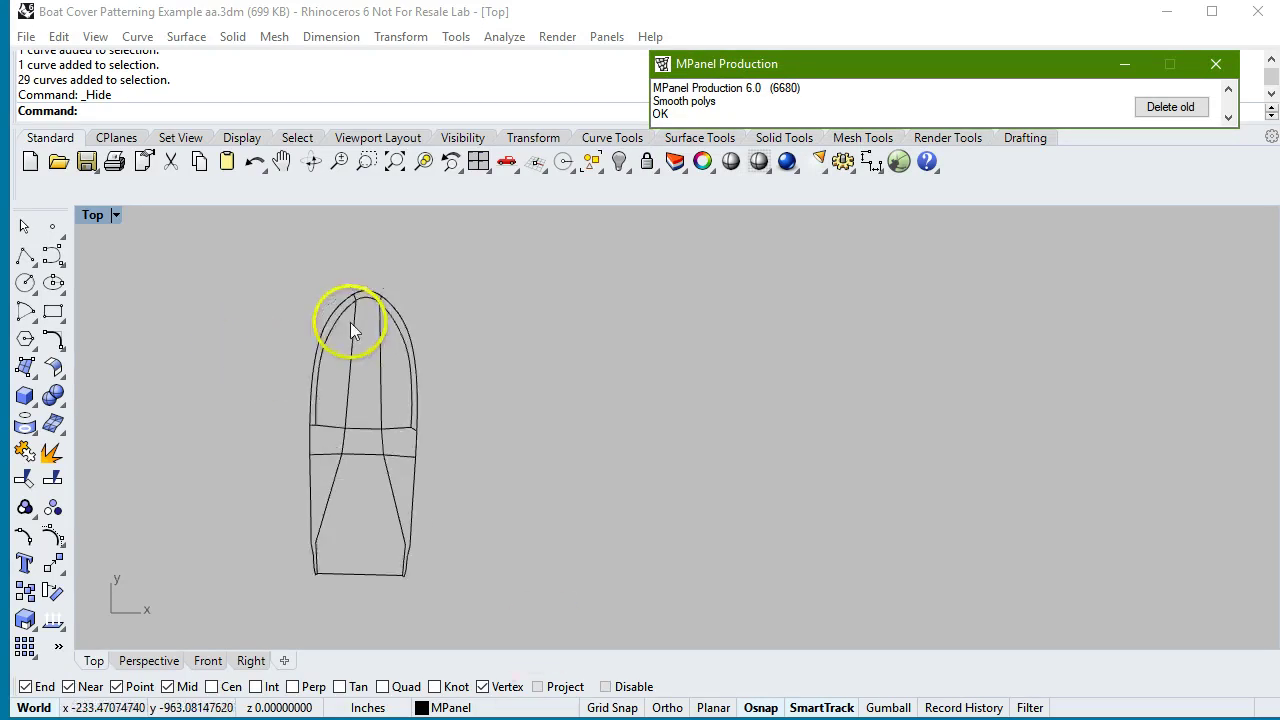
{"action": "scroll", "coordinate": [333, 330], "scroll_direction": "up", "scroll_amount": 1}
{"action": "left_click", "coordinate": [312, 162]}
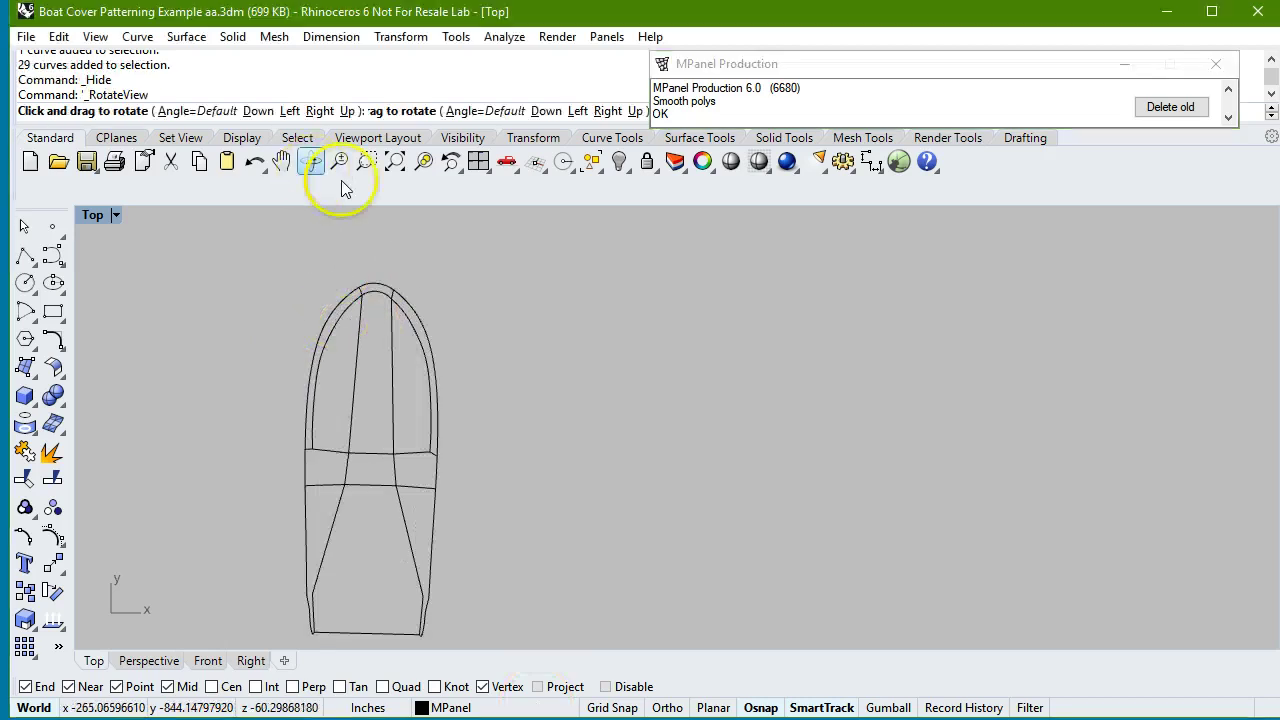
{"action": "left_click_drag", "start_coordinate": [470, 497], "coordinate": [376, 380]}
{"action": "left_click", "coordinate": [312, 162]}
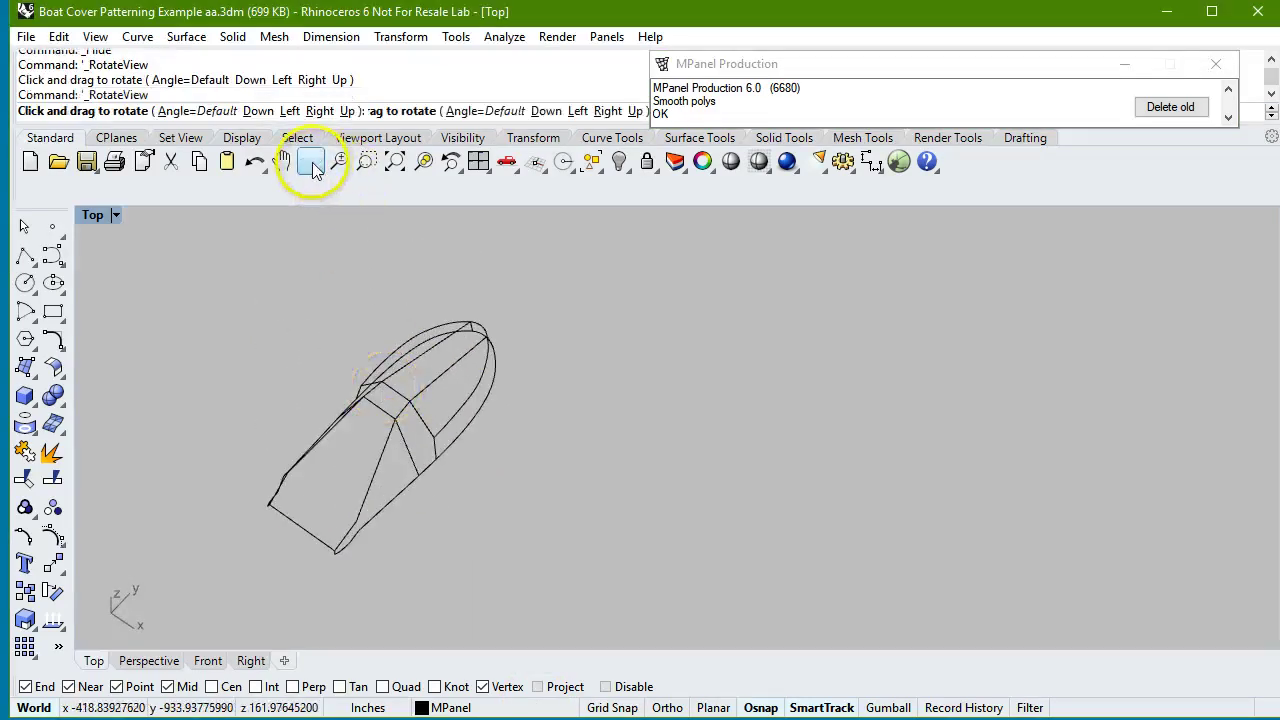
{"action": "left_click_drag", "start_coordinate": [447, 422], "coordinate": [460, 447]}
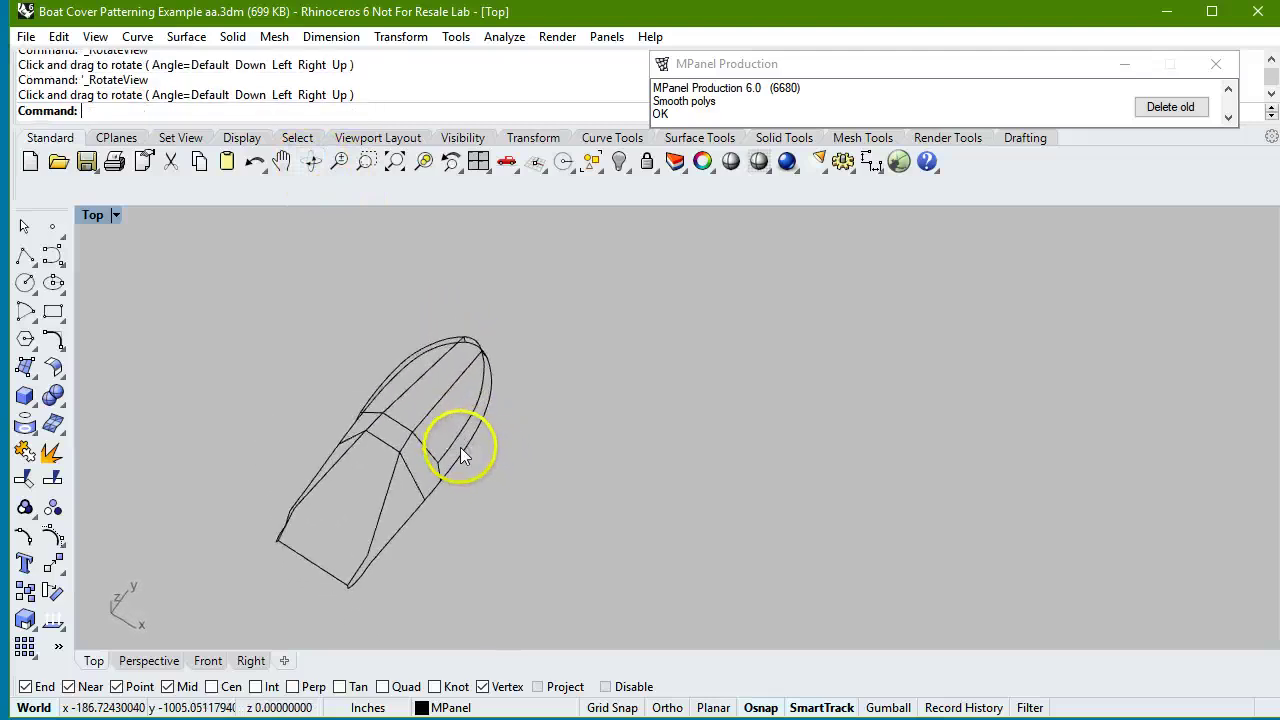
{"action": "scroll", "coordinate": [453, 425], "scroll_direction": "up", "scroll_amount": 3}
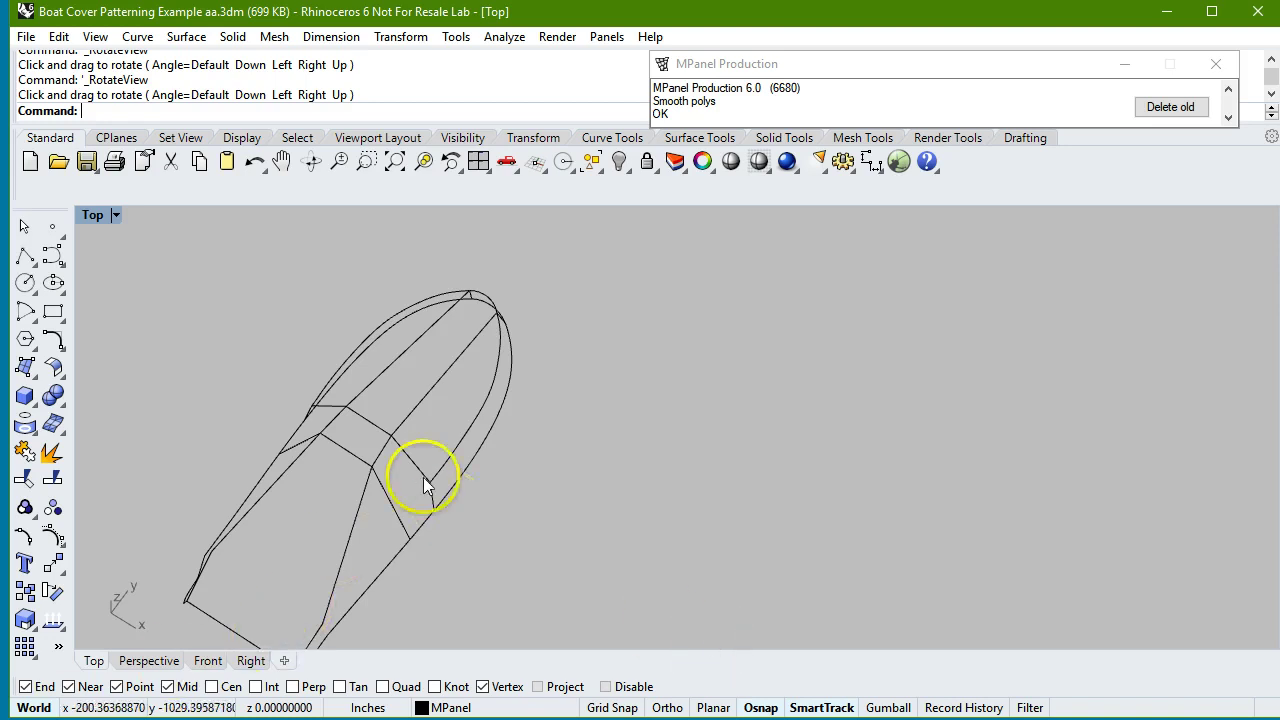
{"action": "left_click", "coordinate": [311, 164]}
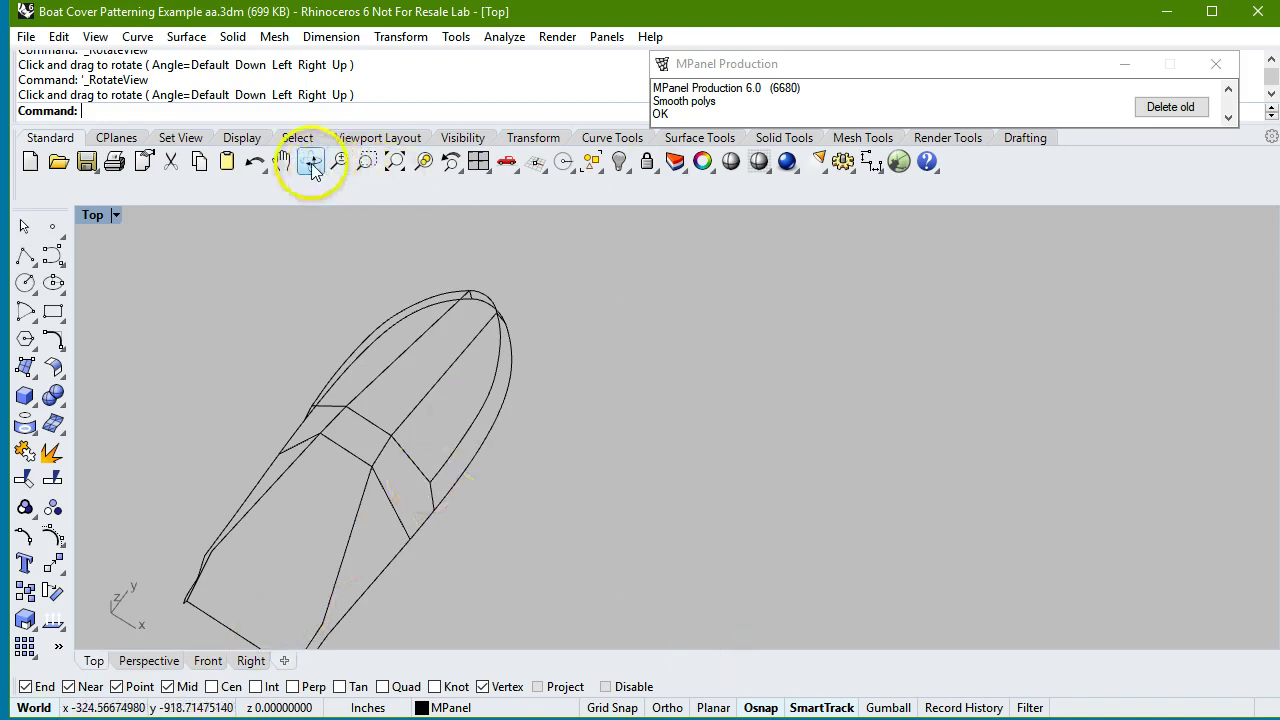
{"action": "left_click_drag", "start_coordinate": [523, 517], "coordinate": [506, 434]}
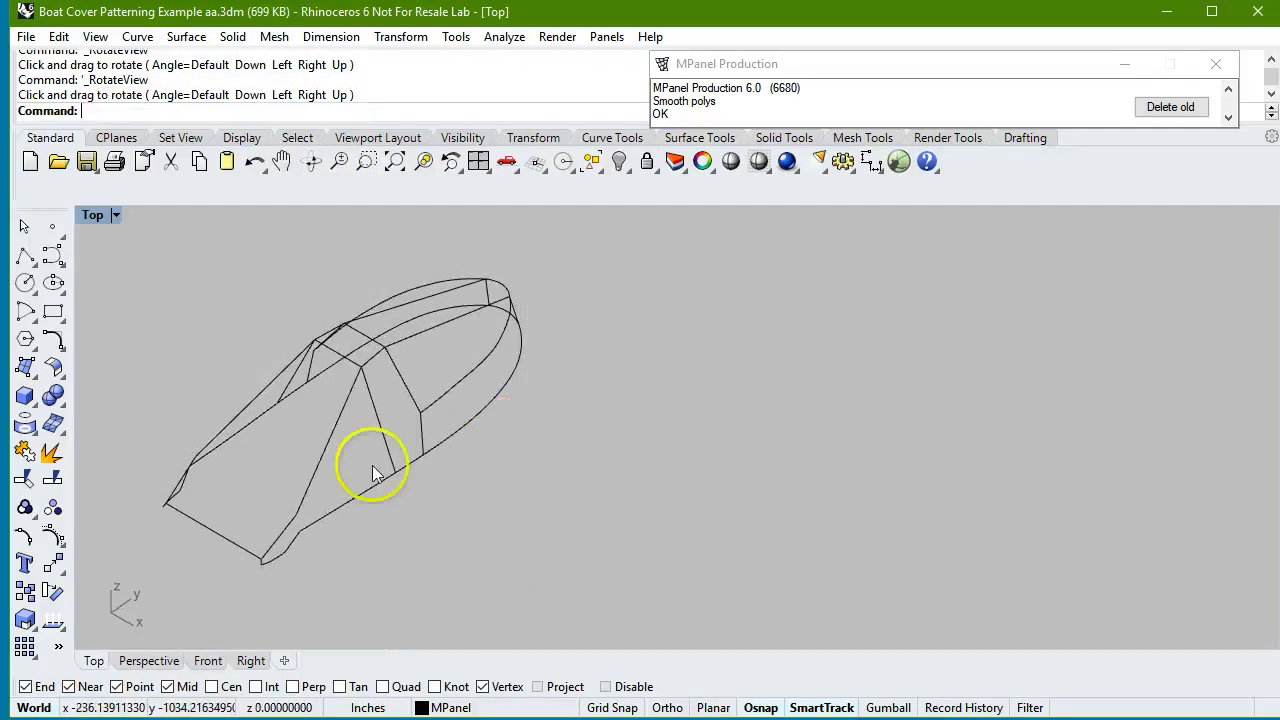
{"action": "left_click", "coordinate": [312, 161]}
{"action": "left_click_drag", "start_coordinate": [518, 336], "coordinate": [512, 311]}
Inspect the nodes of the upper and lower bow side curves and the short vertical edge joining them.
{"action": "scroll", "coordinate": [495, 325], "scroll_direction": "up", "scroll_amount": 3}
{"action": "left_click", "coordinate": [470, 370]}
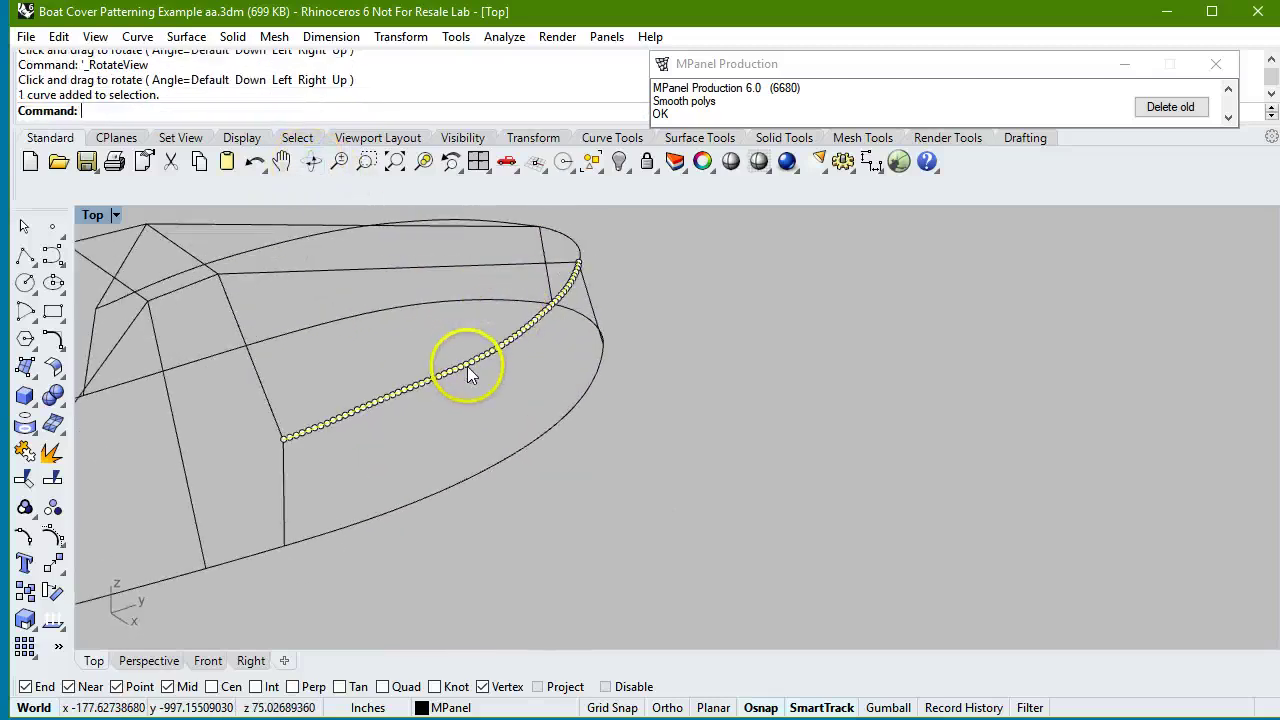
{"action": "left_click", "coordinate": [503, 468]}
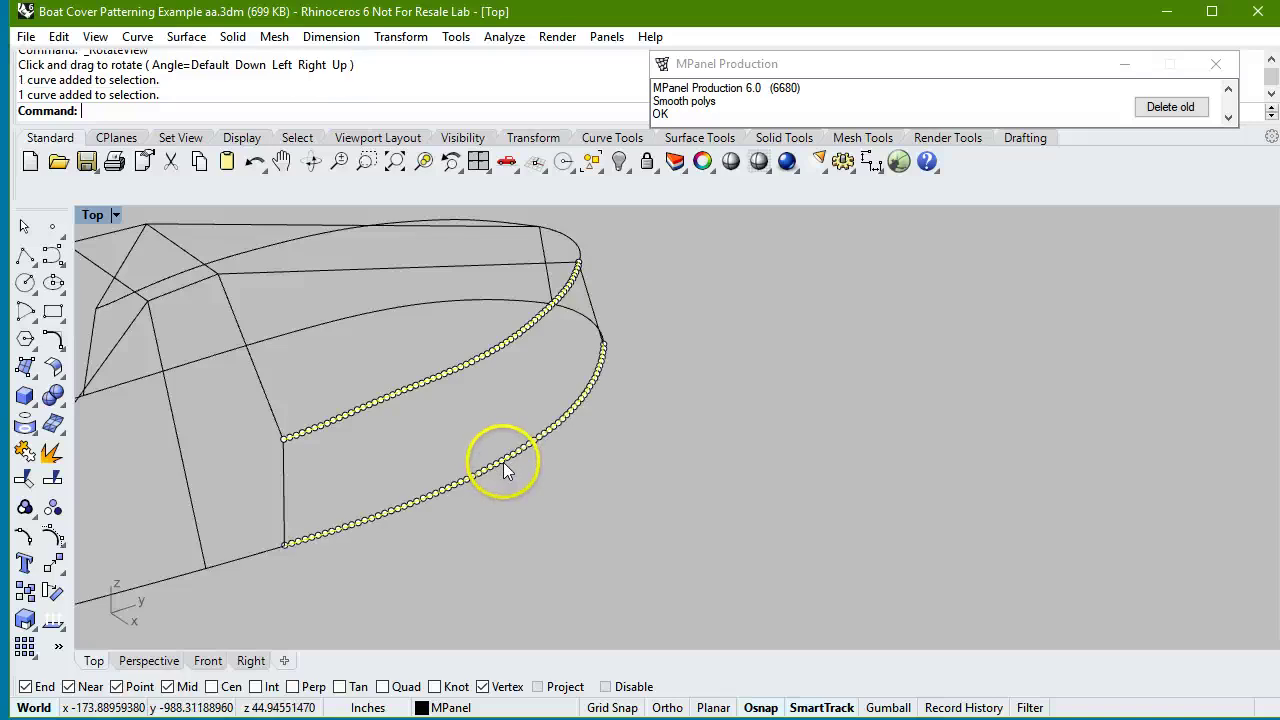
{"action": "left_click", "coordinate": [285, 486]}
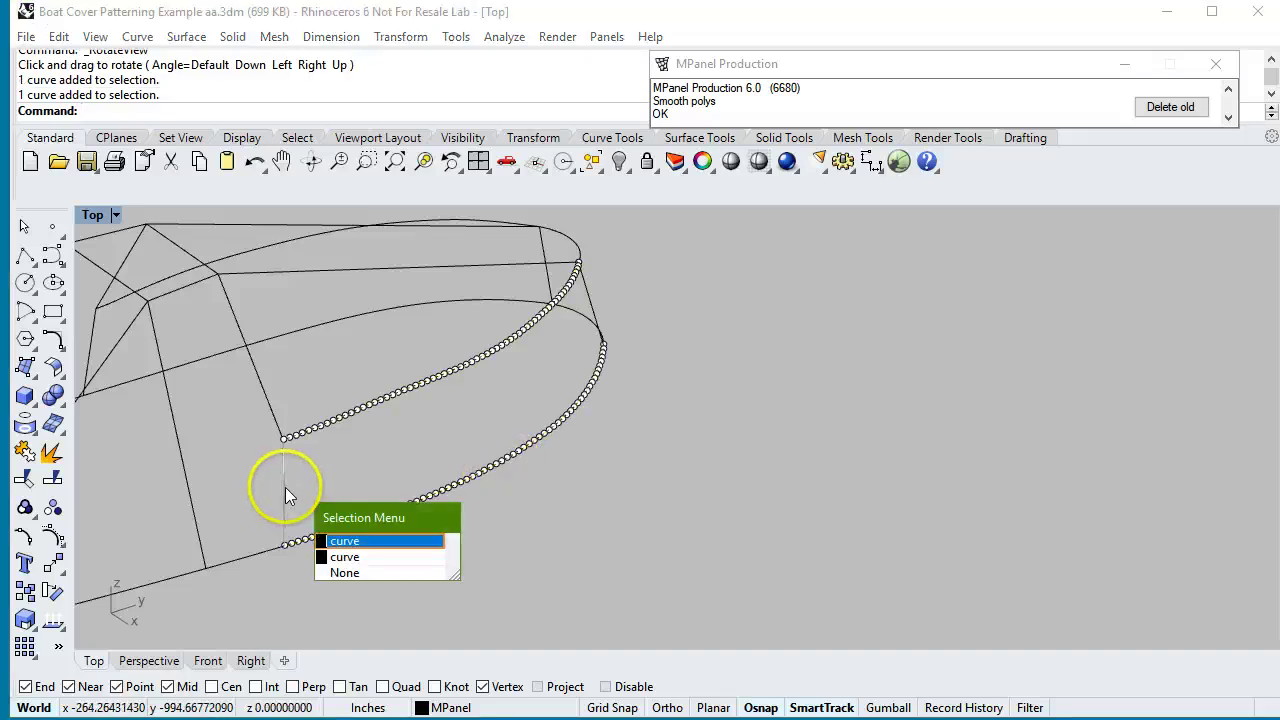
{"action": "left_click", "coordinate": [368, 540]}
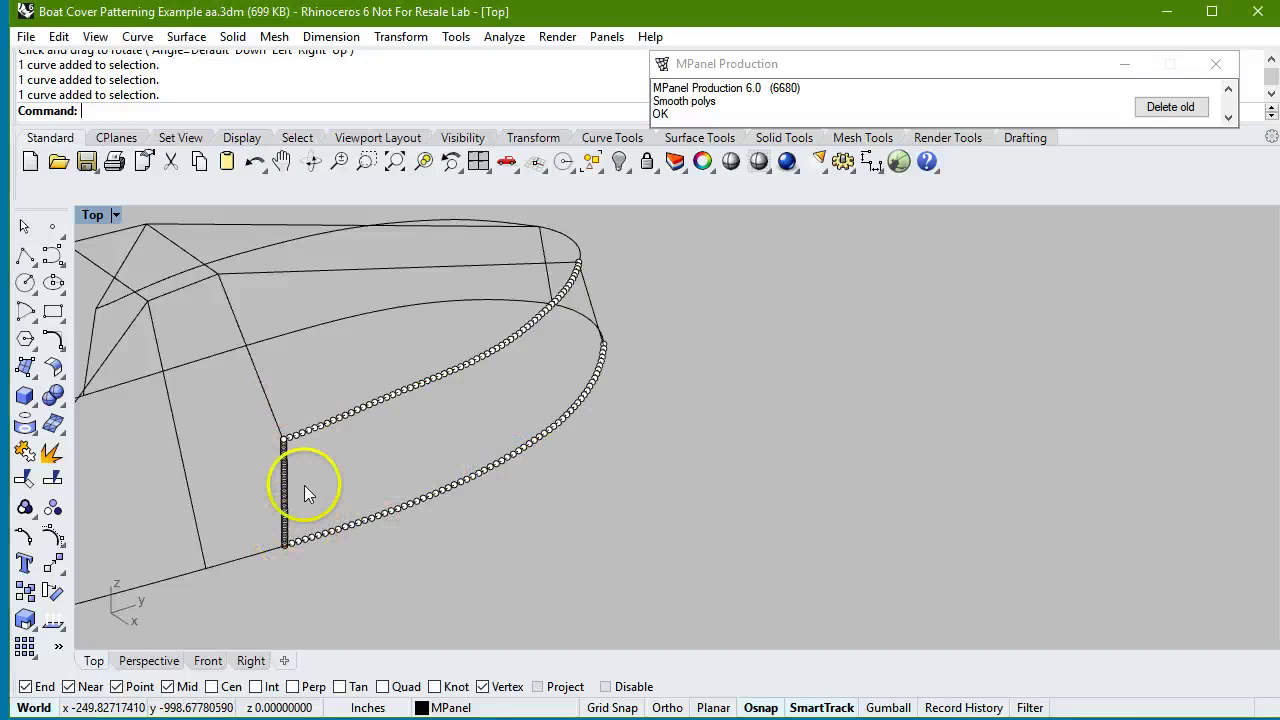
{"action": "left_click", "coordinate": [345, 461]}
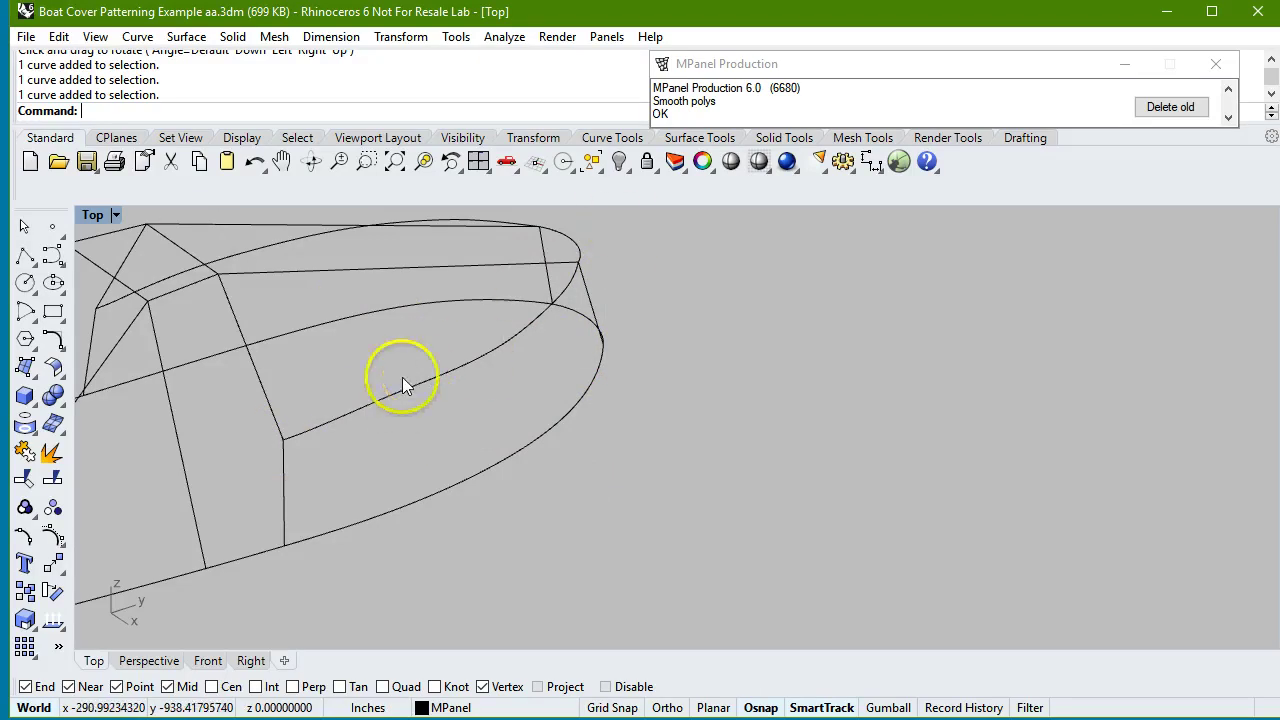
Bring up MPanel's data preparation tools and examine the node spacing along the upper bow side curve.
{"action": "mouse_move", "coordinate": [937, 94]}
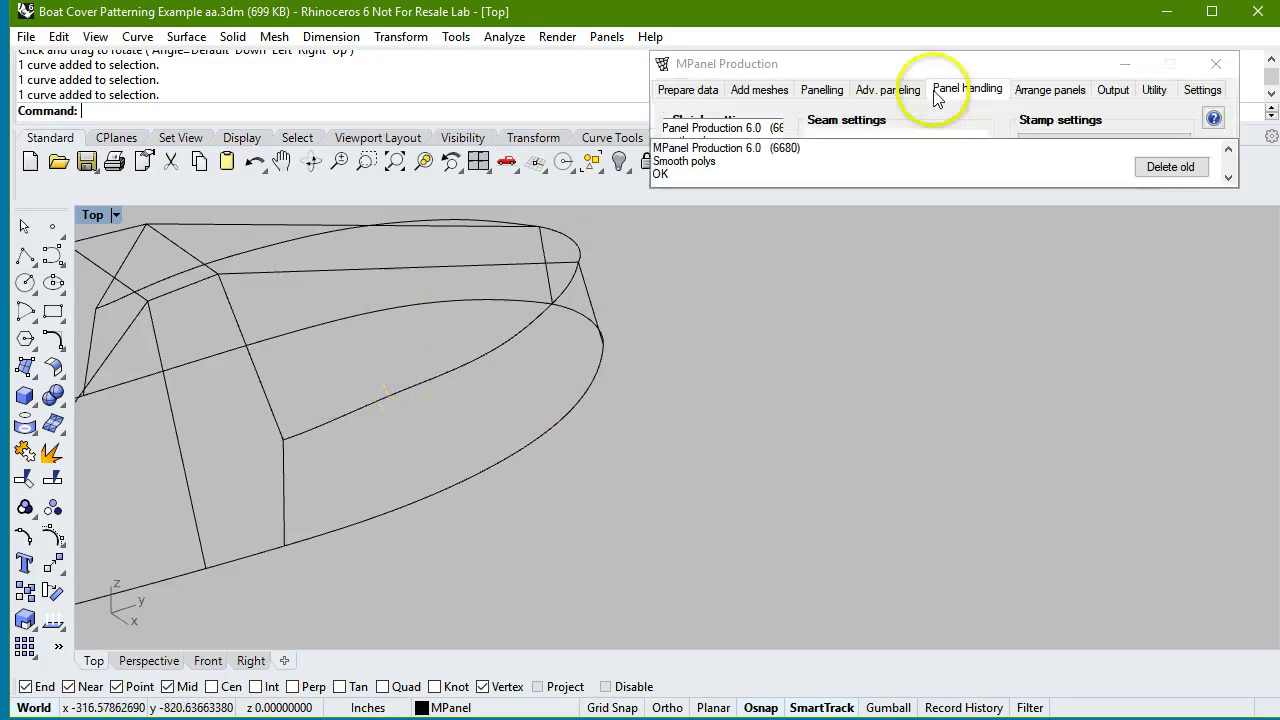
{"action": "left_click", "coordinate": [706, 90]}
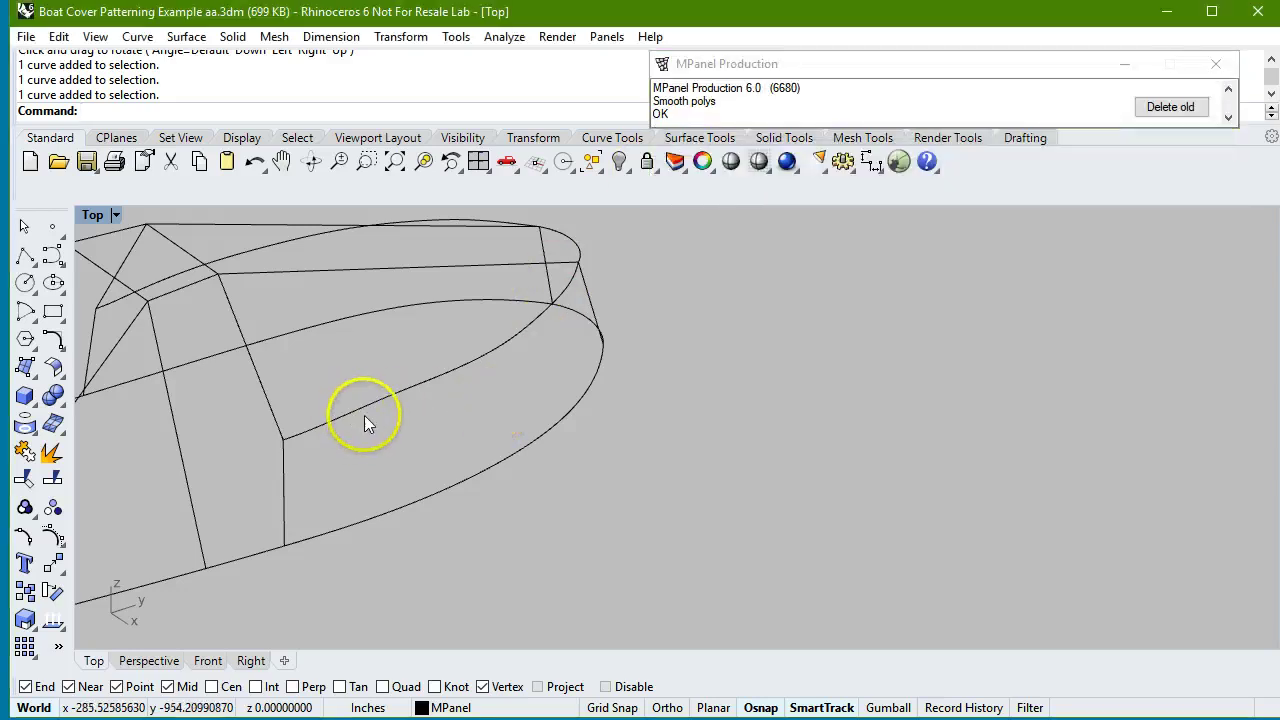
{"action": "left_click", "coordinate": [354, 406]}
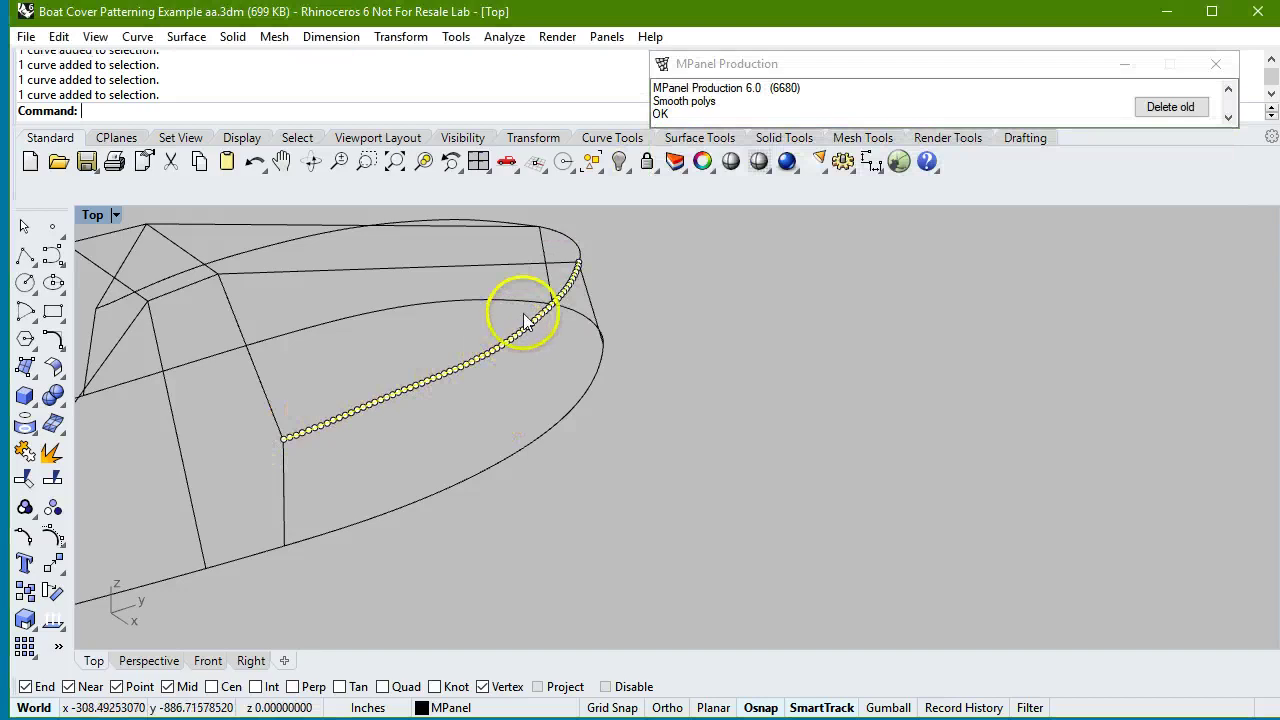
{"action": "scroll", "coordinate": [440, 380], "scroll_direction": "up", "scroll_amount": 5}
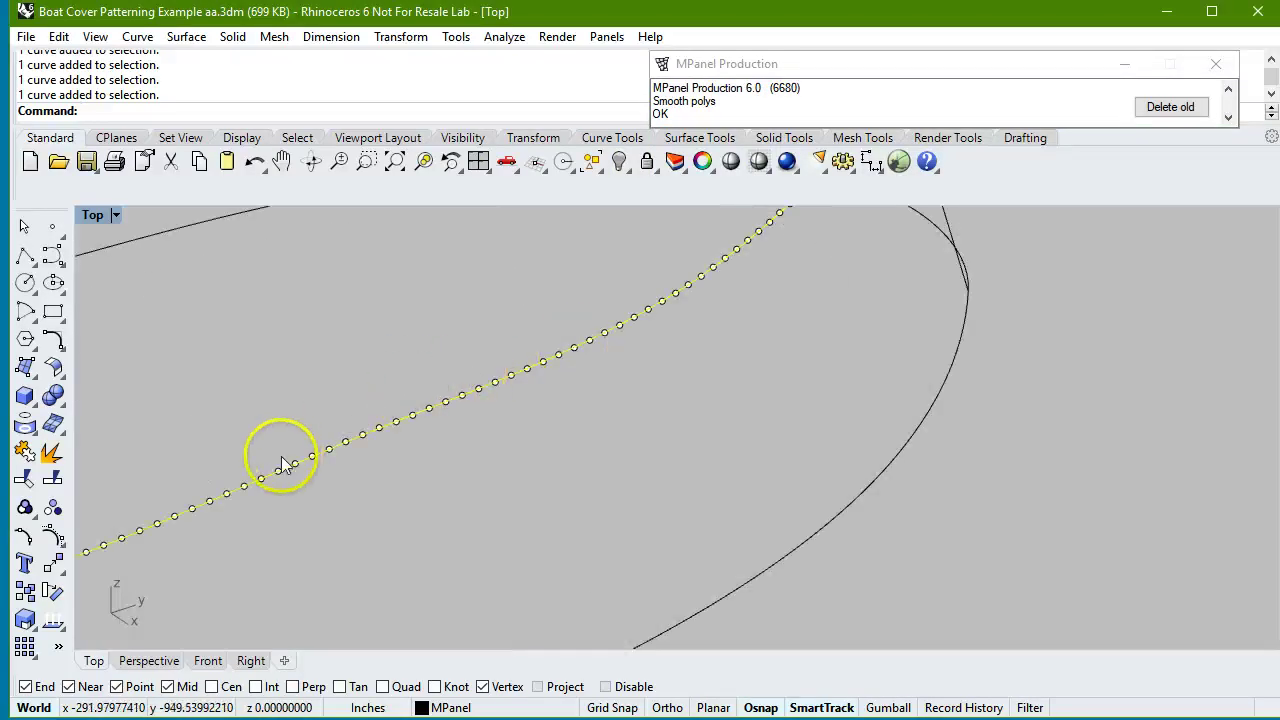
{"action": "scroll", "coordinate": [350, 460], "scroll_direction": "down", "scroll_amount": 5}
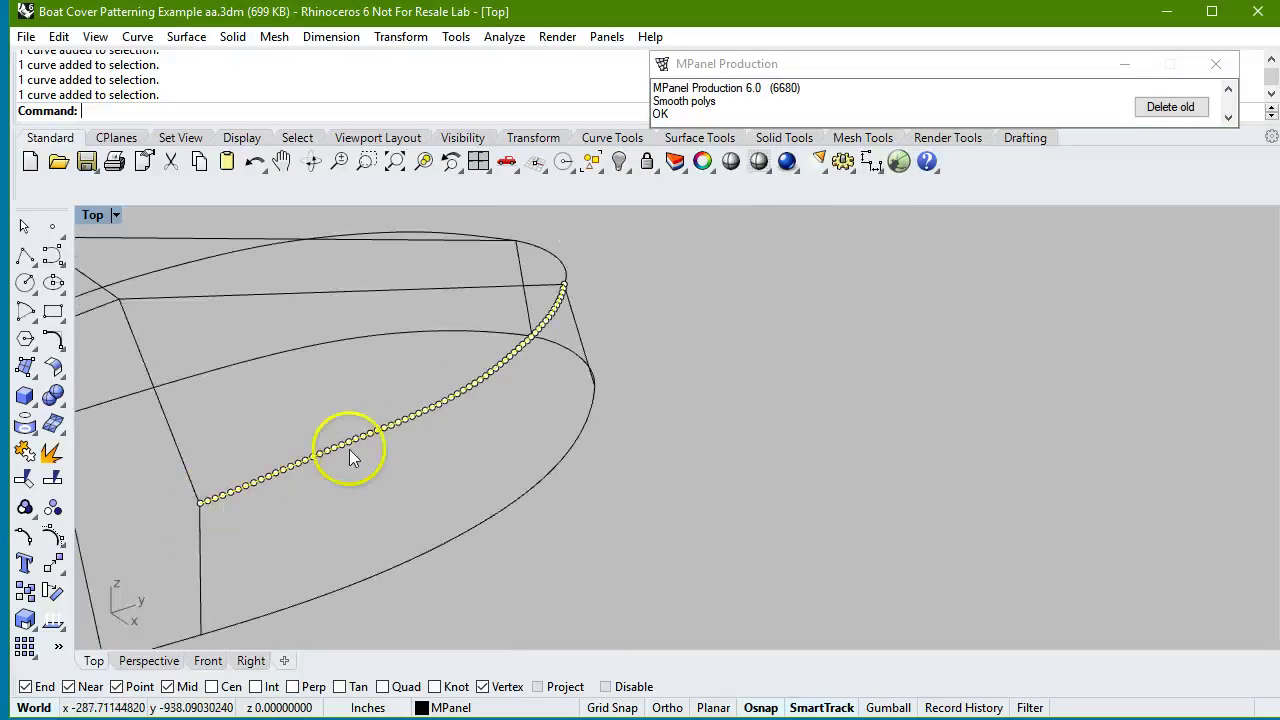
{"action": "scroll", "coordinate": [323, 450], "scroll_direction": "up", "scroll_amount": 3}
{"action": "scroll", "coordinate": [323, 450], "scroll_direction": "down", "scroll_amount": 3}
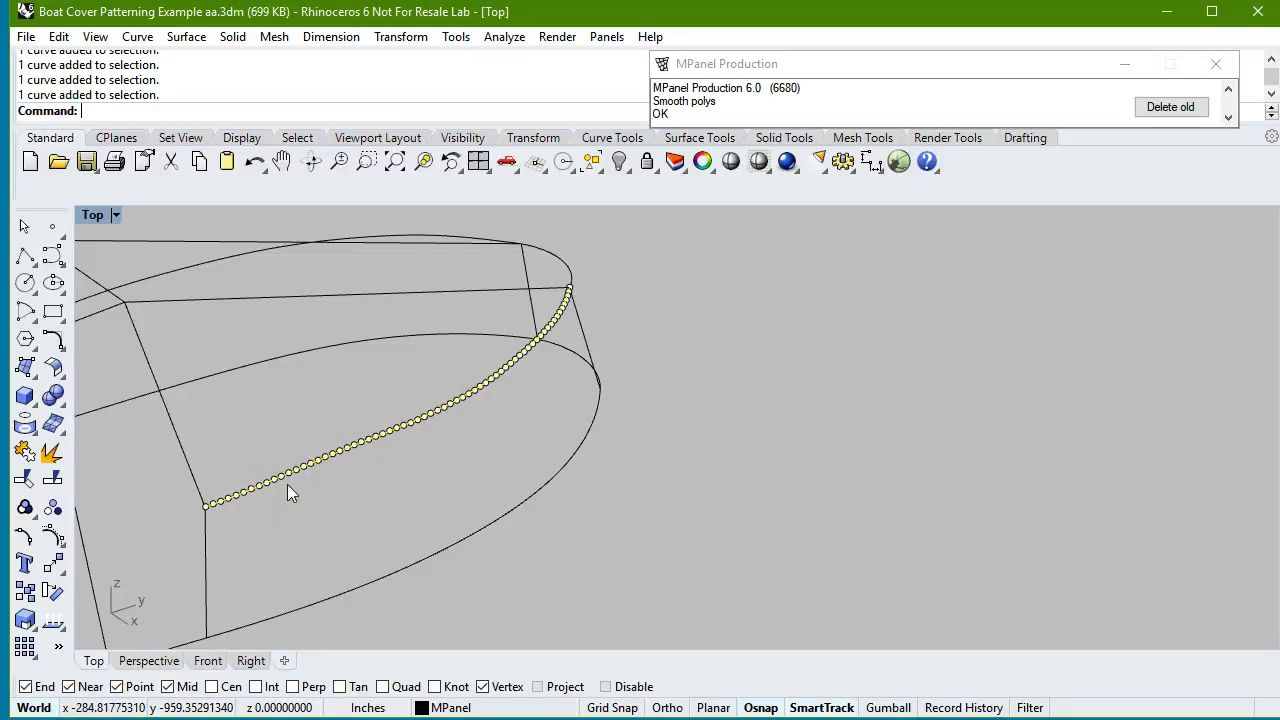
{"action": "key", "text": "Escape"}
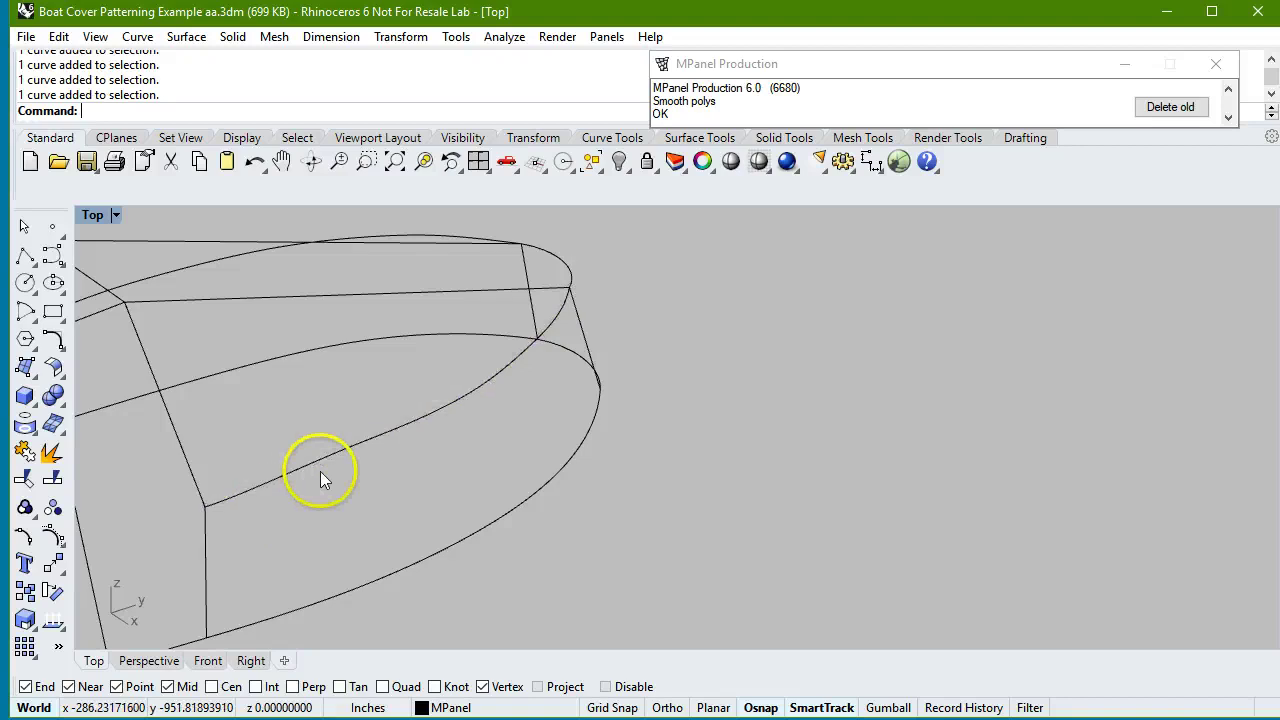
Smooth the upper bow side curve by fitting a smooth curve to the poly with 6 smoothing points.
{"action": "left_click", "coordinate": [430, 421]}
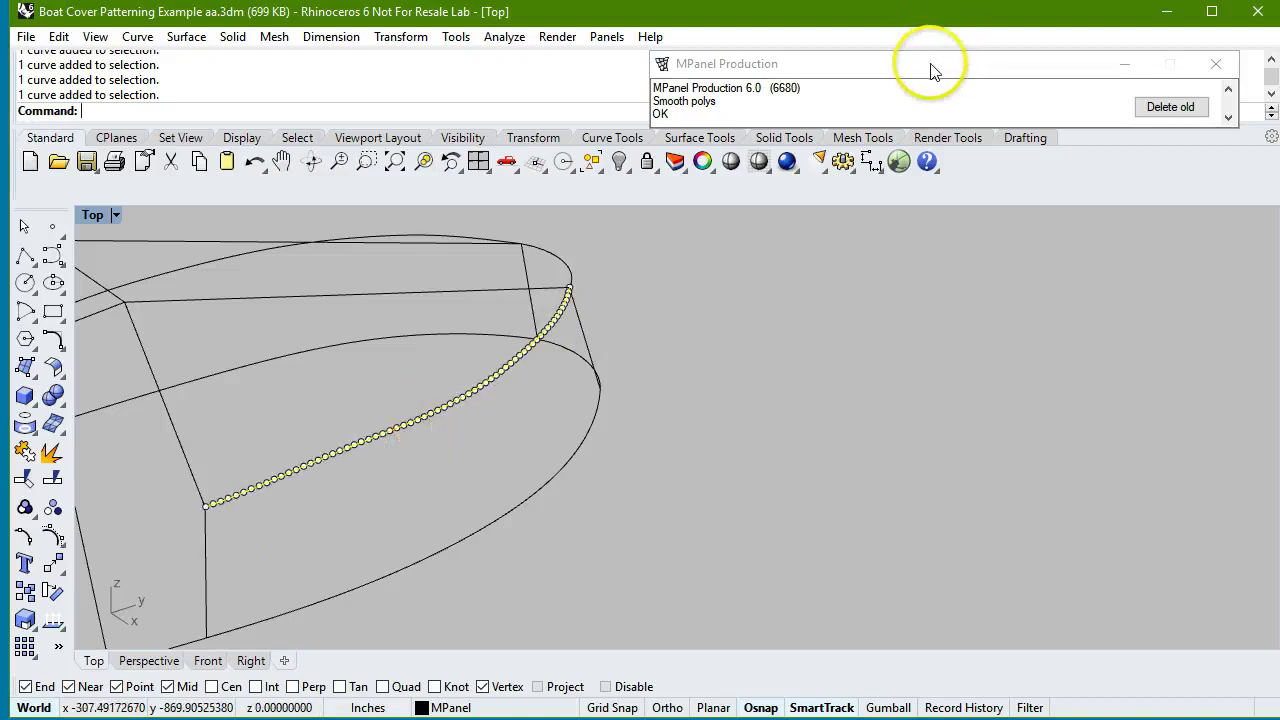
{"action": "mouse_move", "coordinate": [930, 70]}
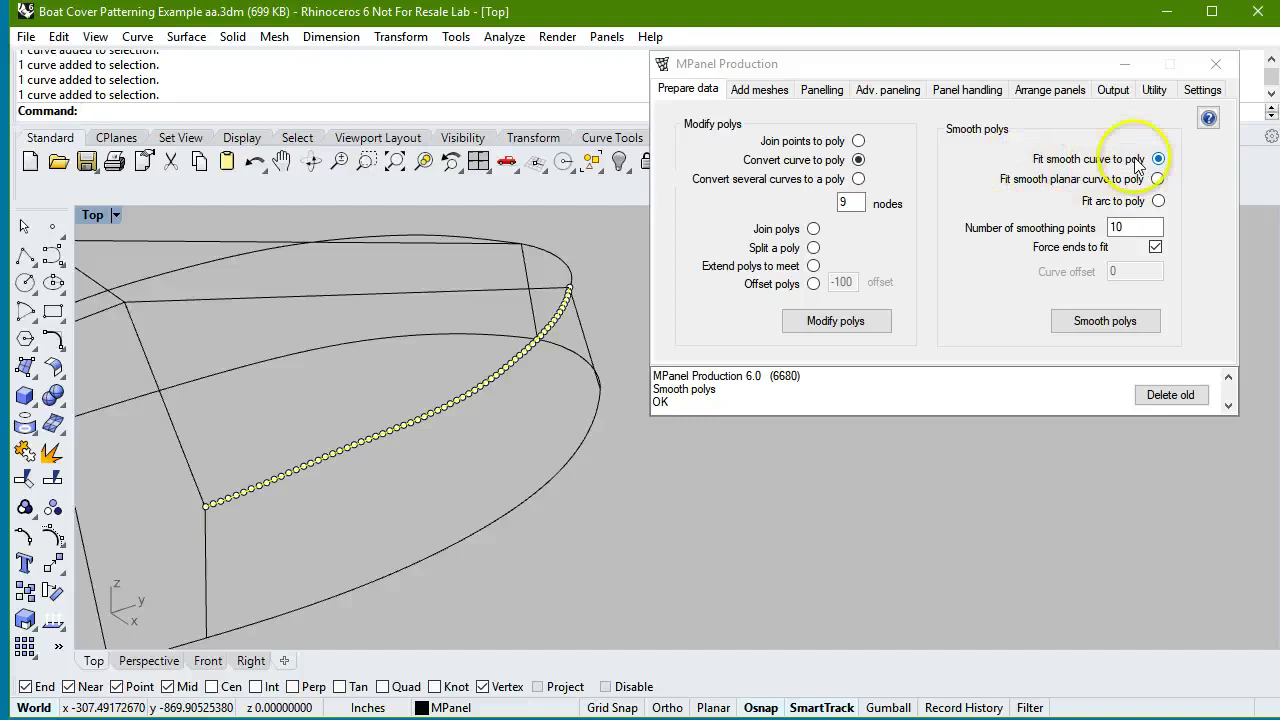
{"action": "double_click", "coordinate": [1145, 228]}
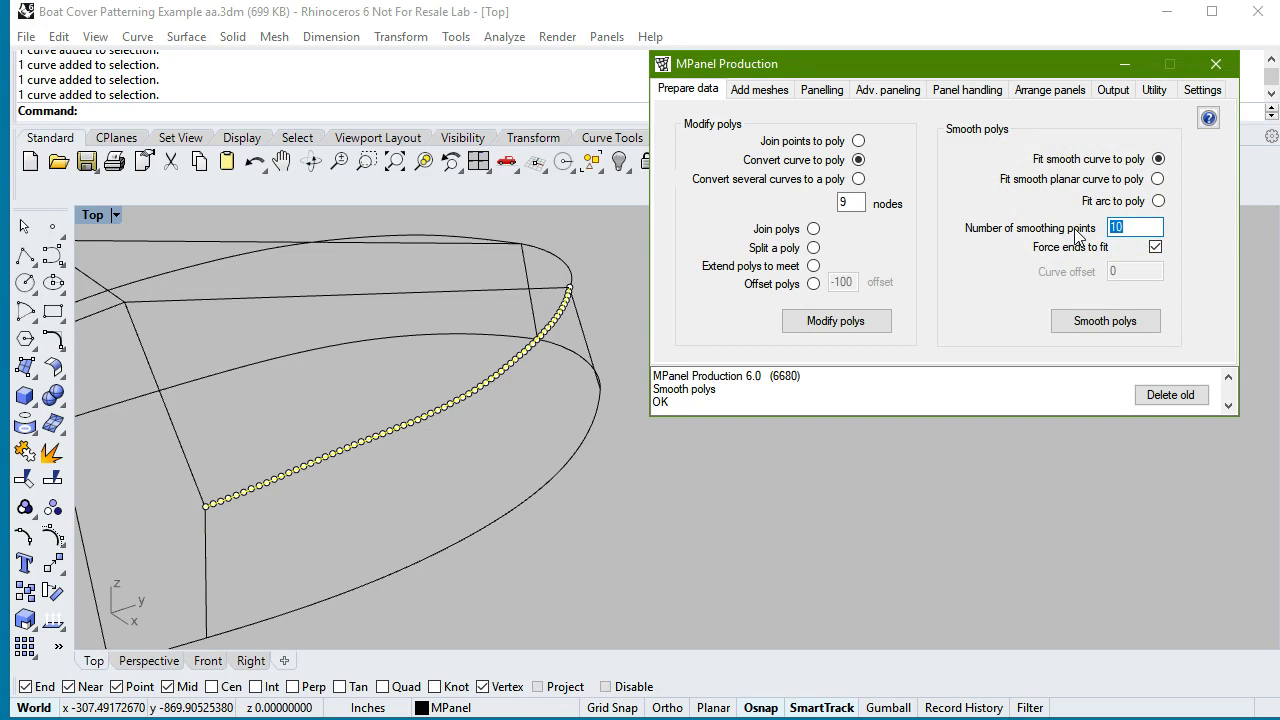
{"action": "type", "text": "6"}
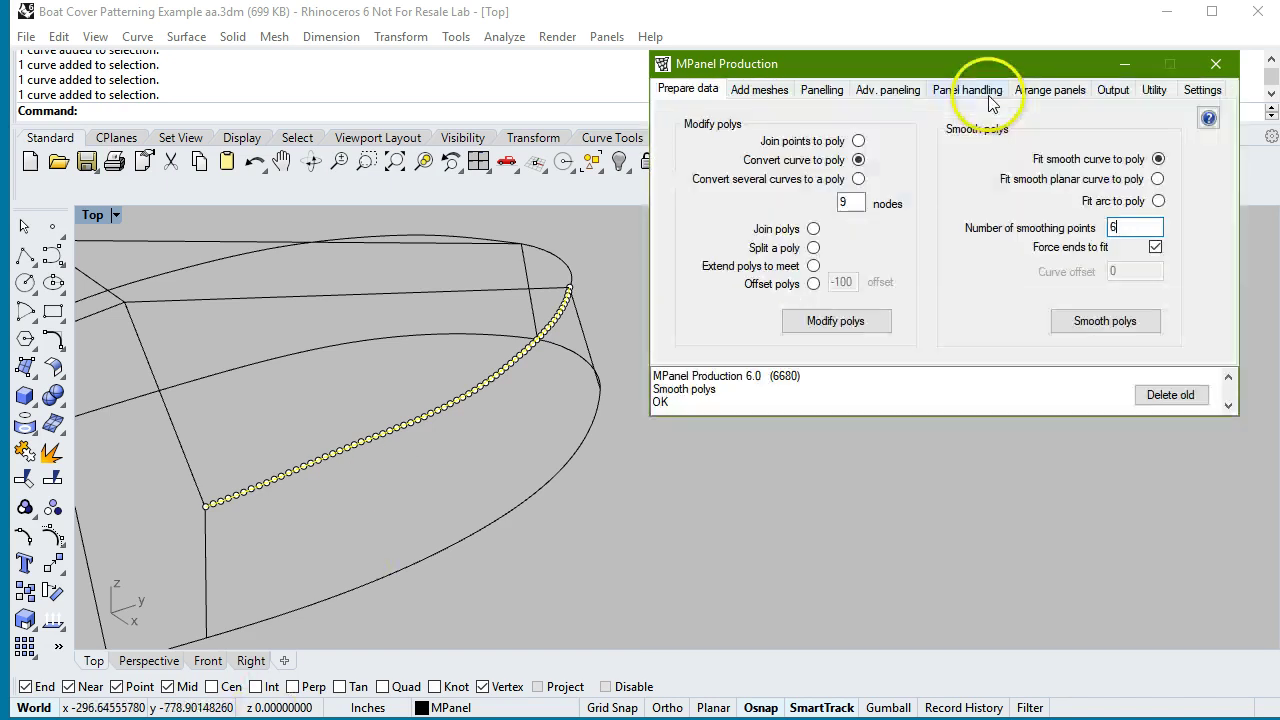
{"action": "left_click", "coordinate": [1118, 324]}
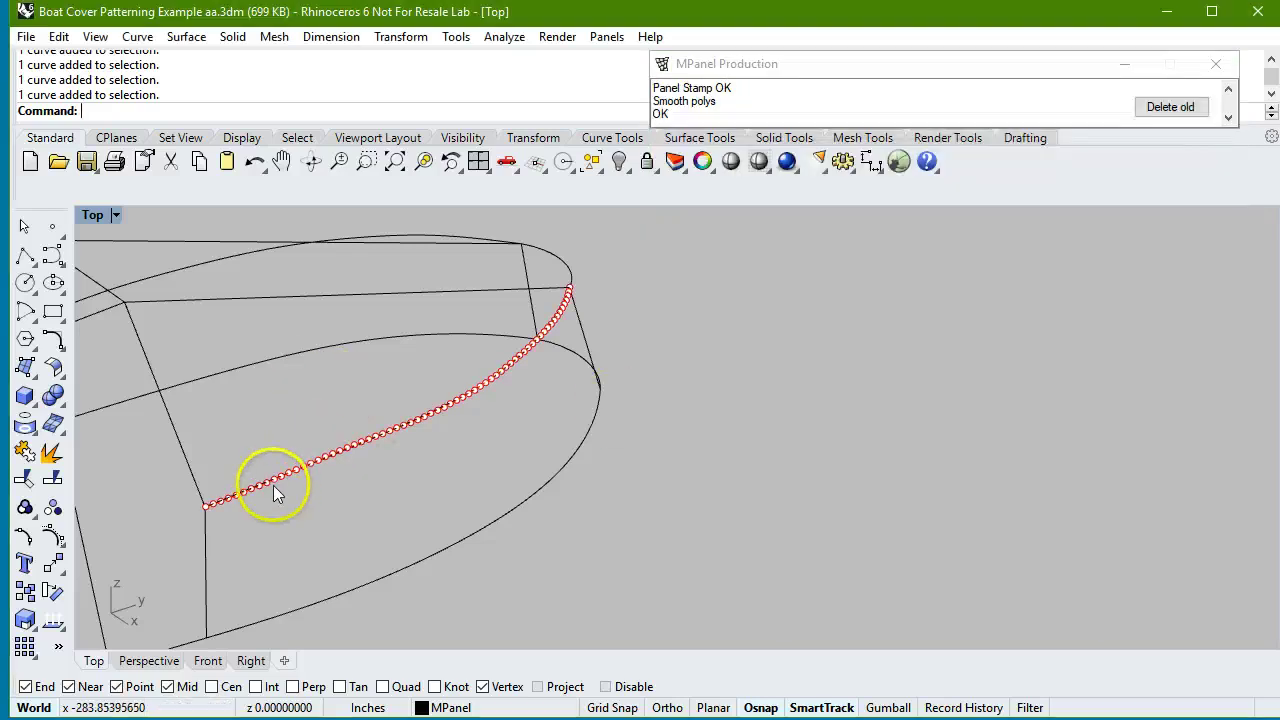
Compare the smoothed curve with the original along its whole length up to the bow.
{"action": "scroll", "coordinate": [254, 474], "scroll_direction": "up", "scroll_amount": 5}
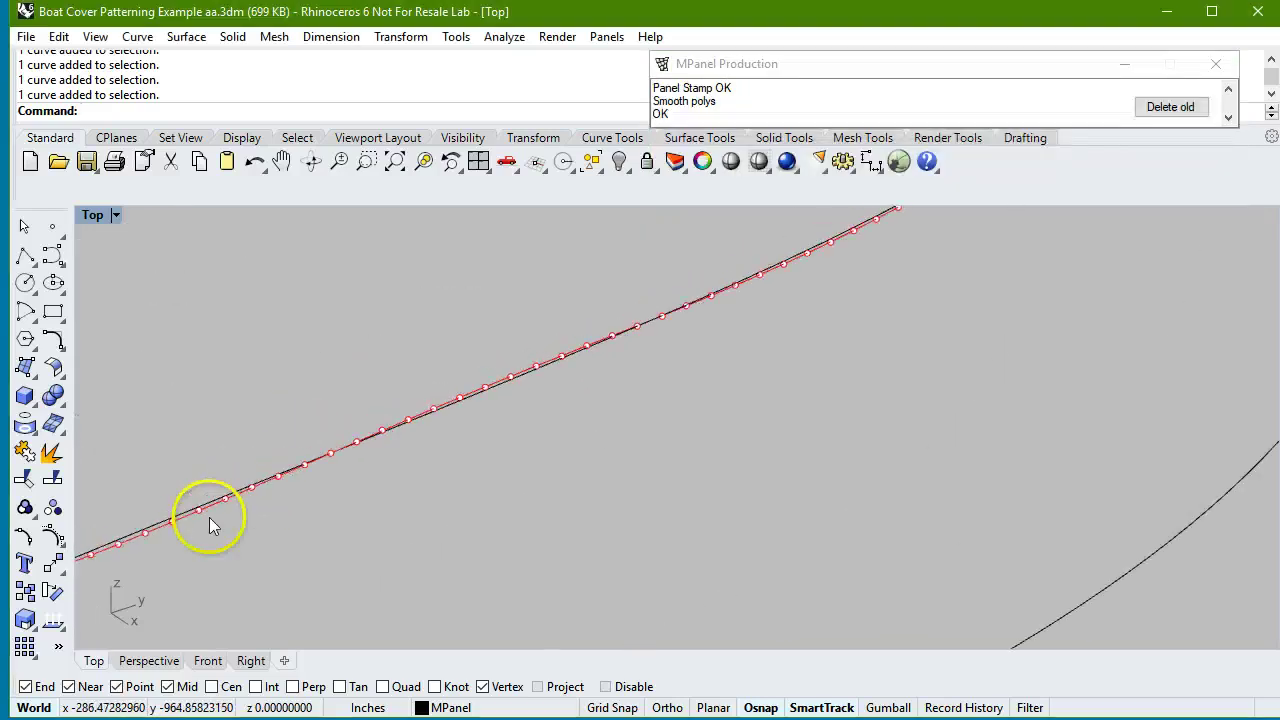
{"action": "scroll", "coordinate": [211, 516], "scroll_direction": "down", "scroll_amount": 3}
{"action": "scroll", "coordinate": [557, 363], "scroll_direction": "up", "scroll_amount": 3}
{"action": "scroll", "coordinate": [413, 436], "scroll_direction": "down", "scroll_amount": 1}
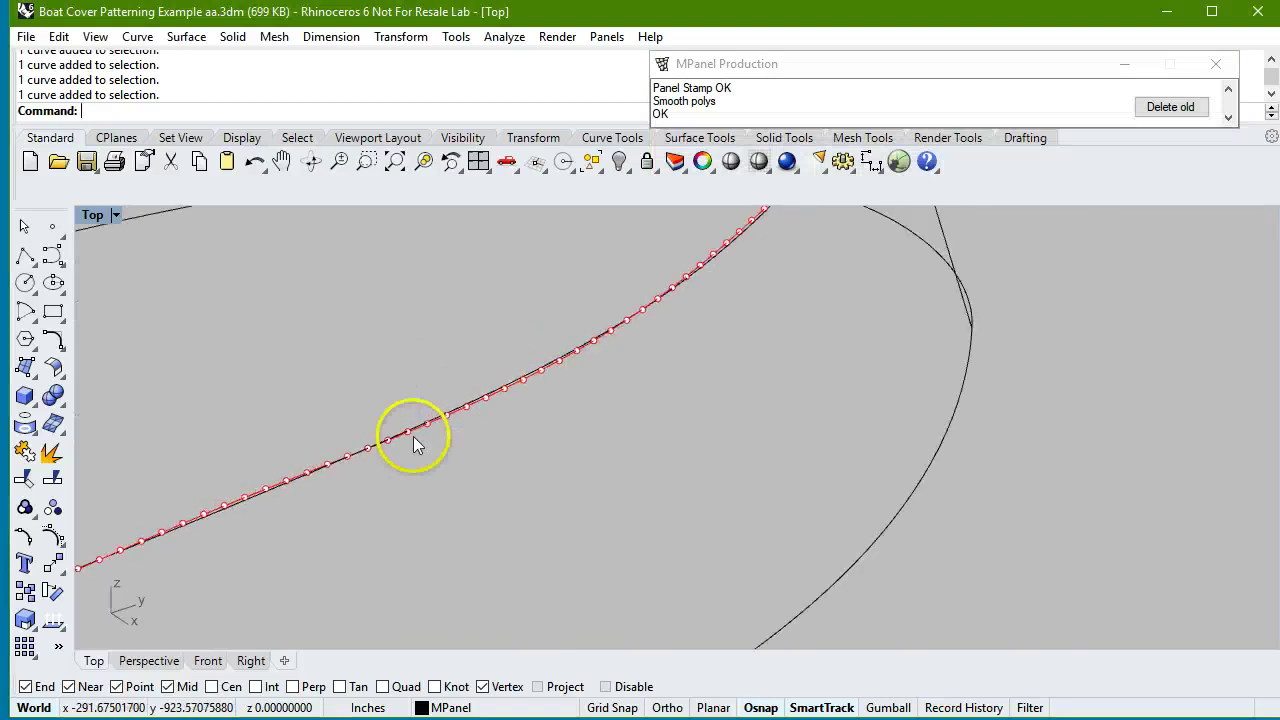
{"action": "scroll", "coordinate": [413, 436], "scroll_direction": "down", "scroll_amount": 2}
{"action": "scroll", "coordinate": [676, 272], "scroll_direction": "up", "scroll_amount": 4}
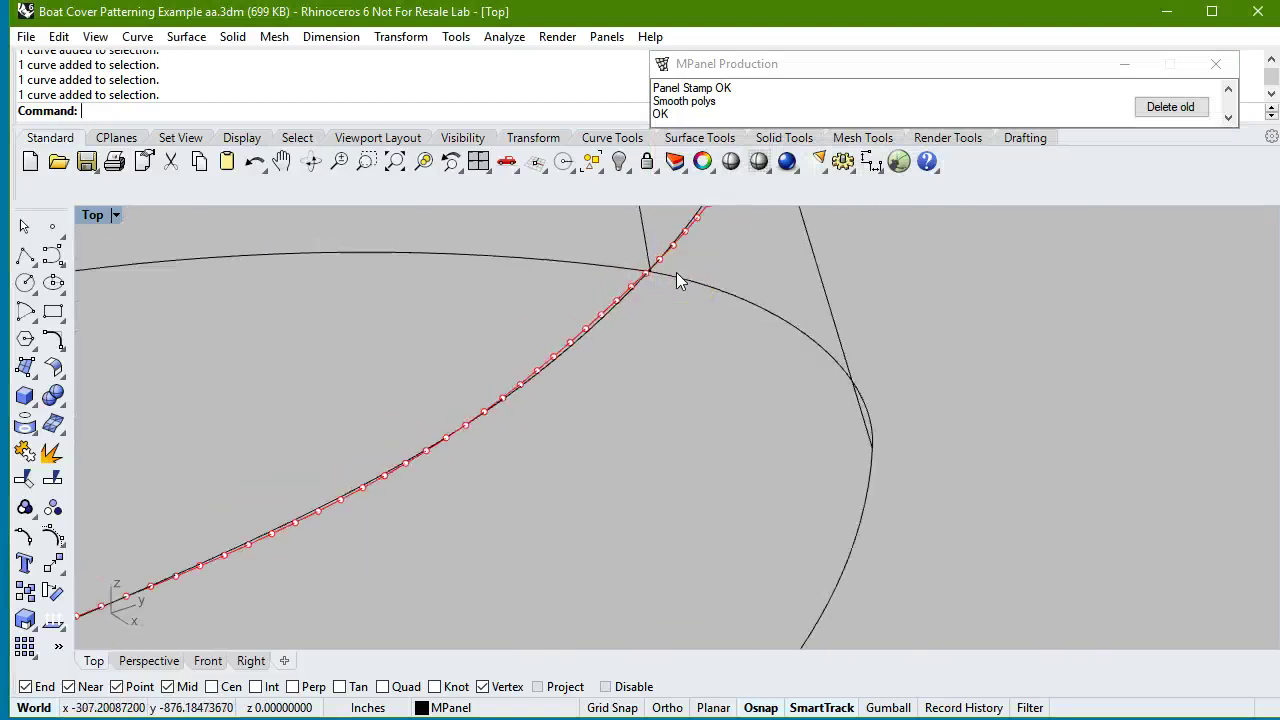
{"action": "scroll", "coordinate": [676, 272], "scroll_direction": "down", "scroll_amount": 4}
{"action": "scroll", "coordinate": [498, 436], "scroll_direction": "down", "scroll_amount": 1}
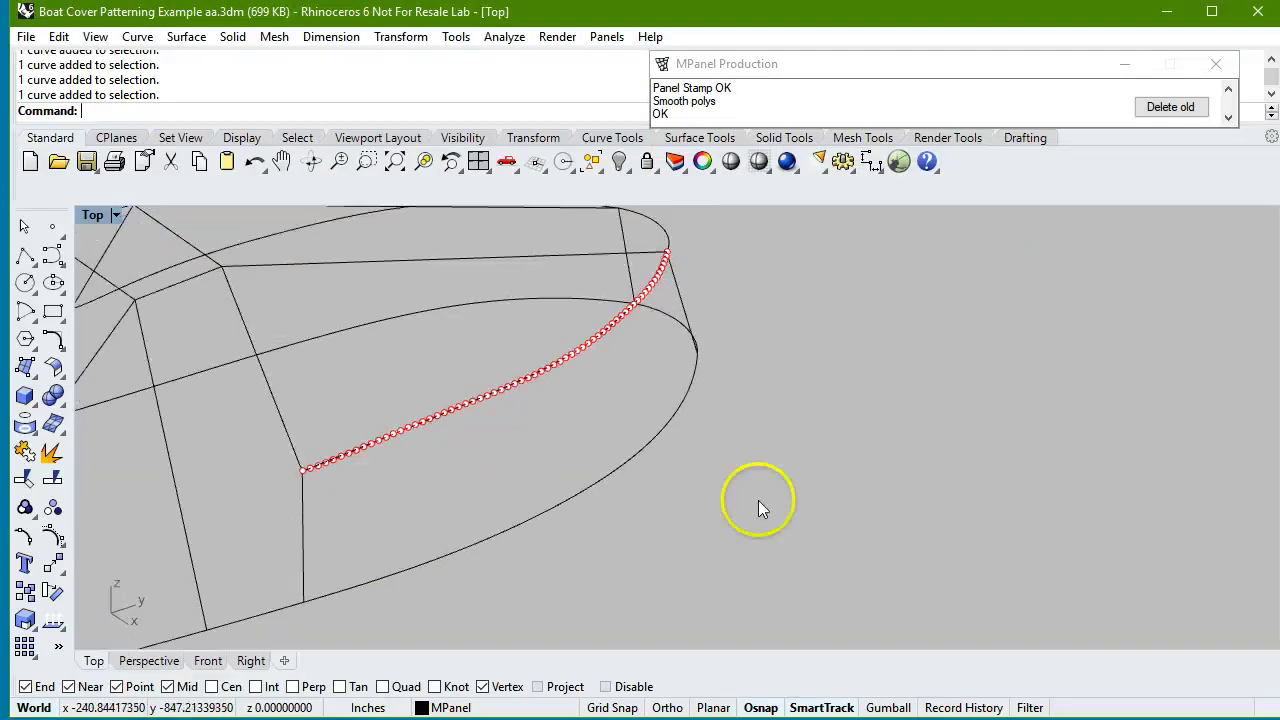
Delete the old upper bow side curve and display the control points of the smoothed one.
{"action": "left_click", "coordinate": [1170, 107]}
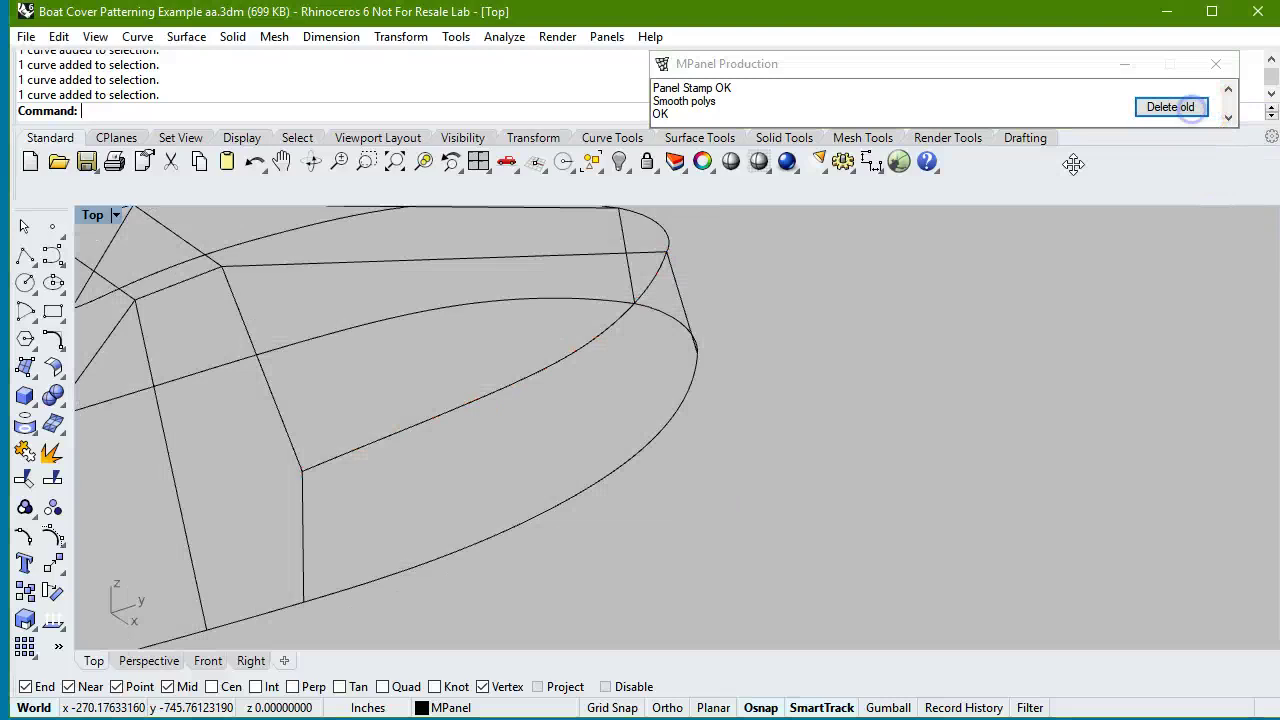
{"action": "left_click", "coordinate": [521, 388]}
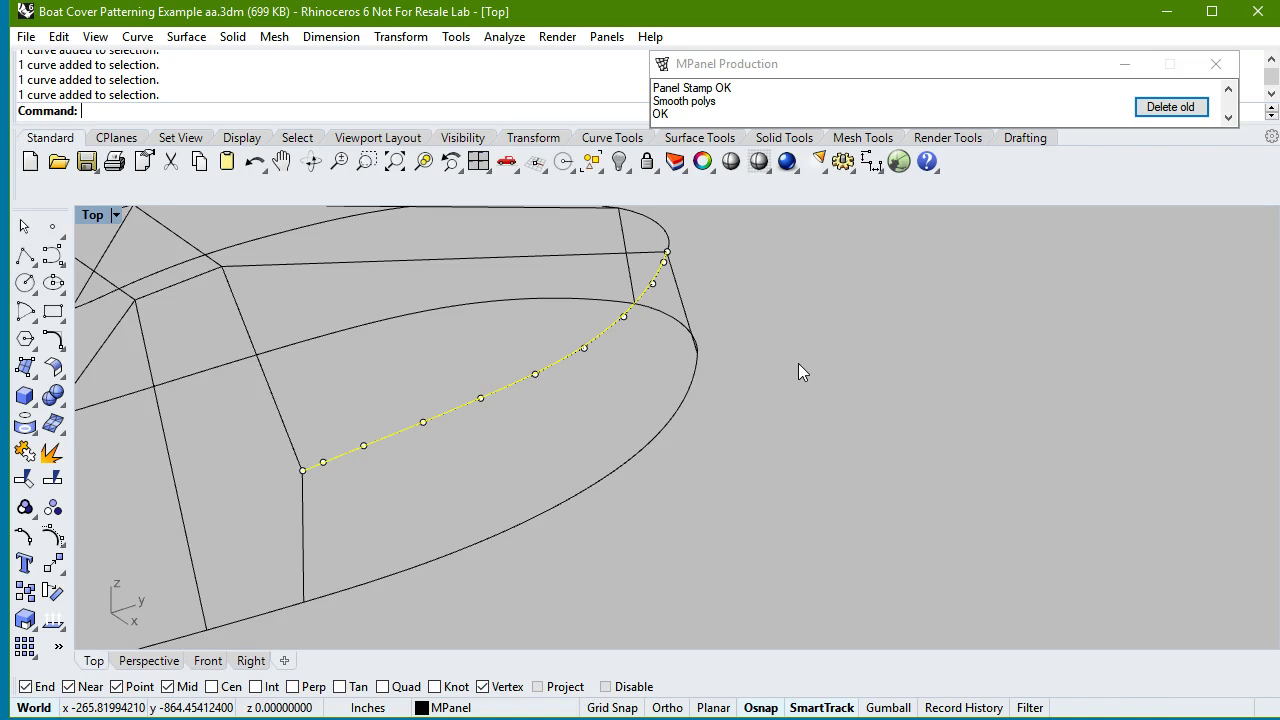
{"action": "left_click", "coordinate": [486, 455]}
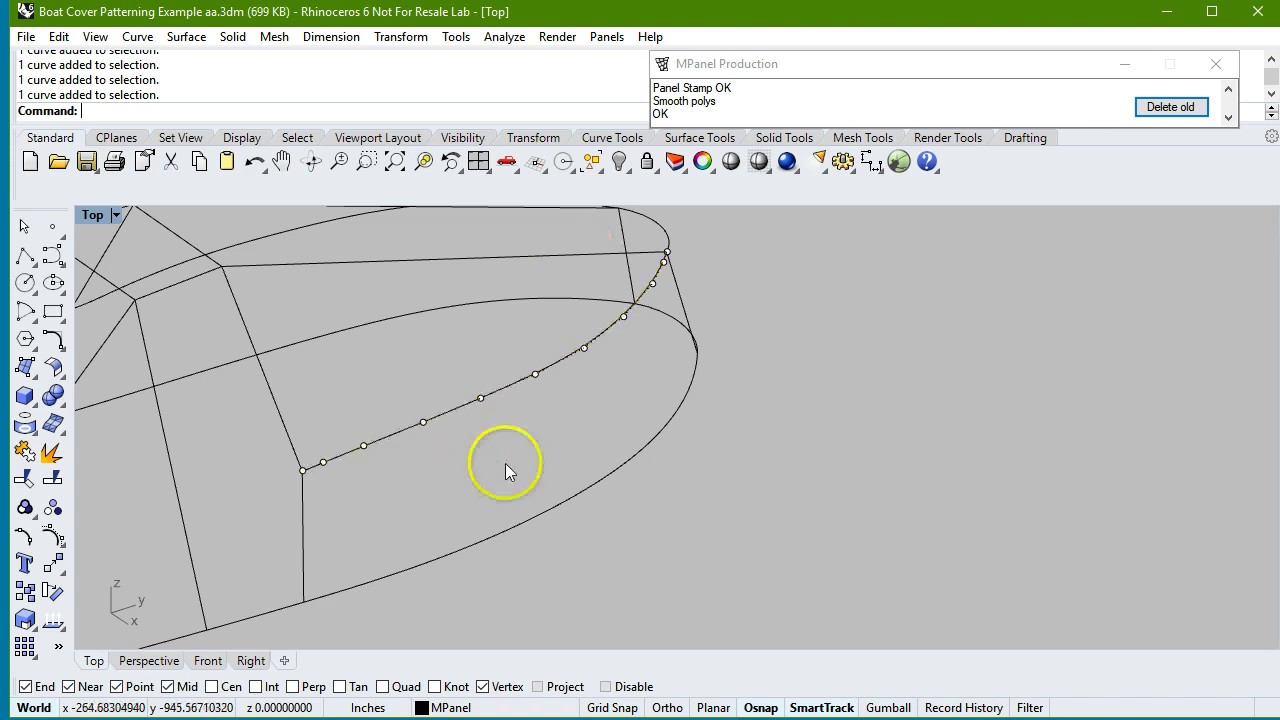
Examine the corner where the short vertical edge meets the lower side curve, and review the poly smoothing settings.
{"action": "right_click_drag", "start_coordinate": [528, 458], "coordinate": [528, 500], "text": "ctrl+shift"}
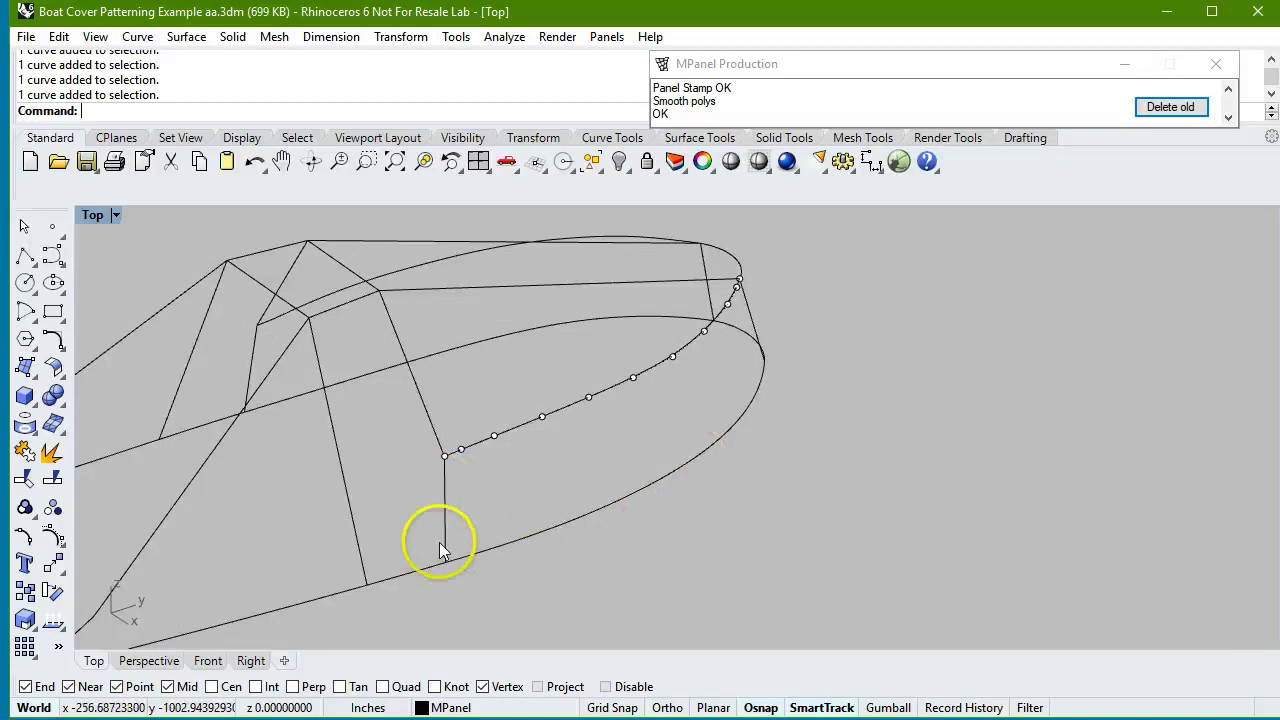
{"action": "scroll", "coordinate": [431, 574], "scroll_direction": "up", "scroll_amount": 5}
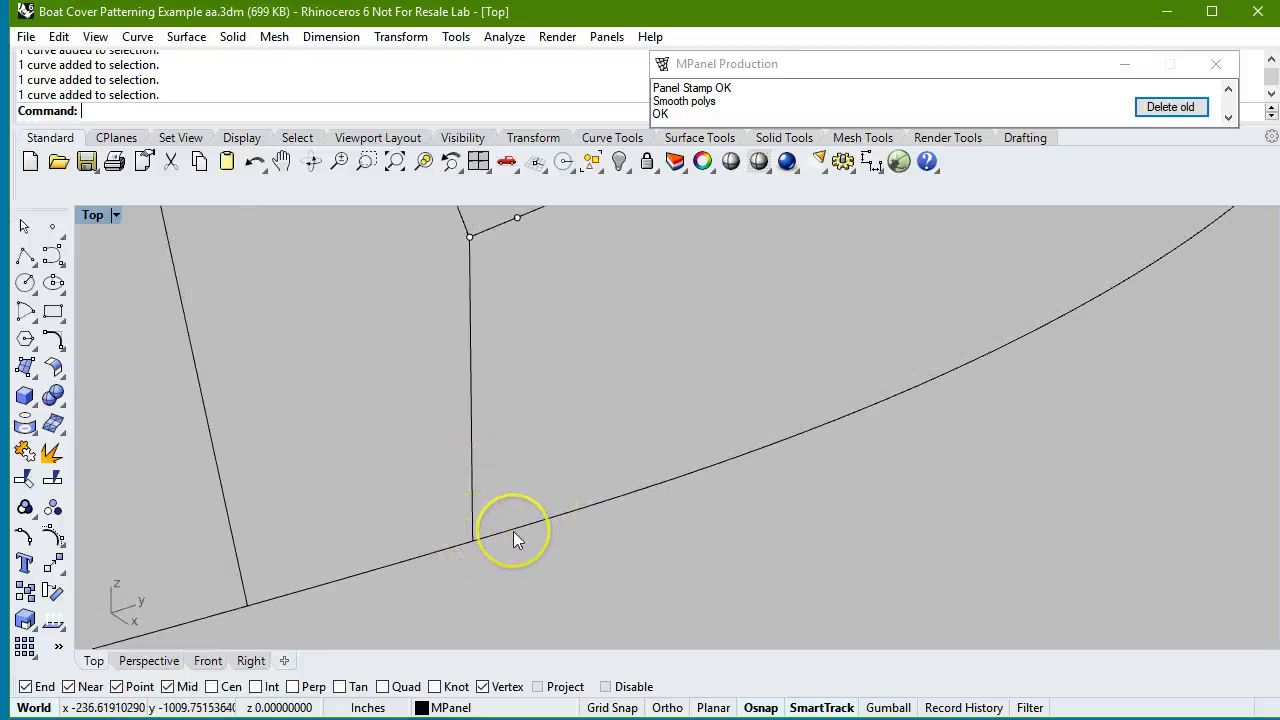
{"action": "mouse_move", "coordinate": [848, 62]}
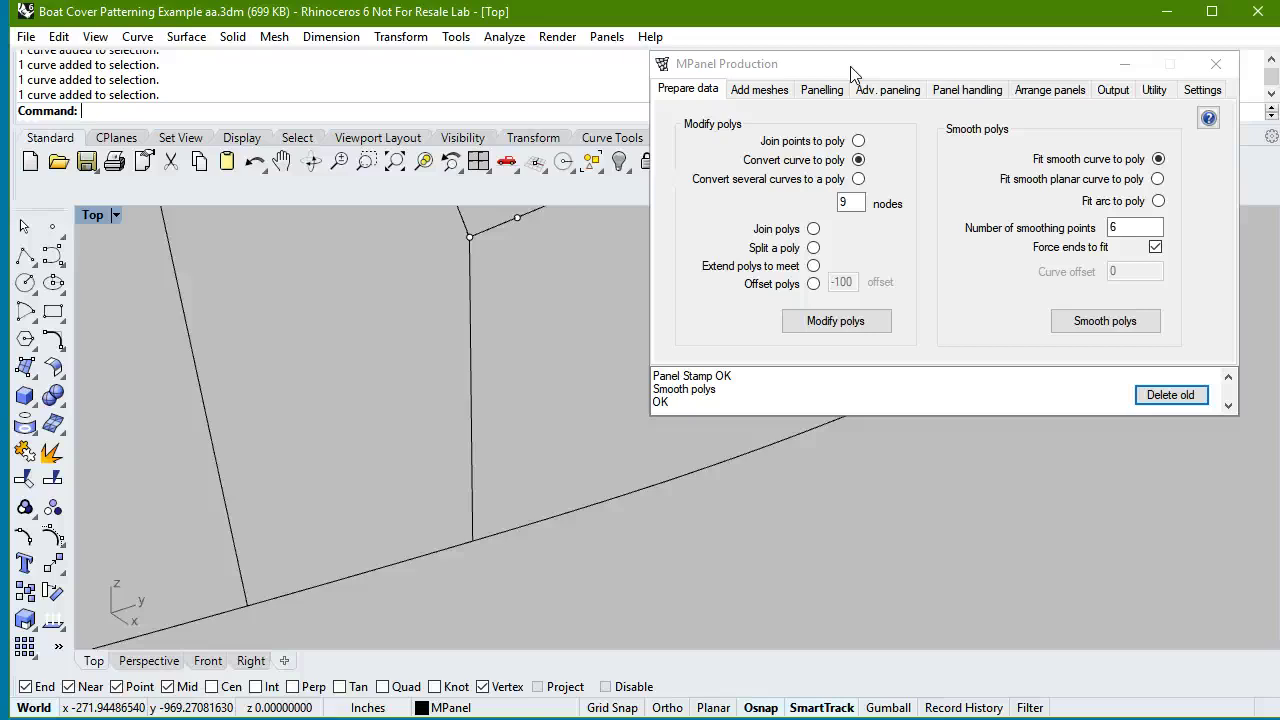
{"action": "left_click", "coordinate": [619, 315]}
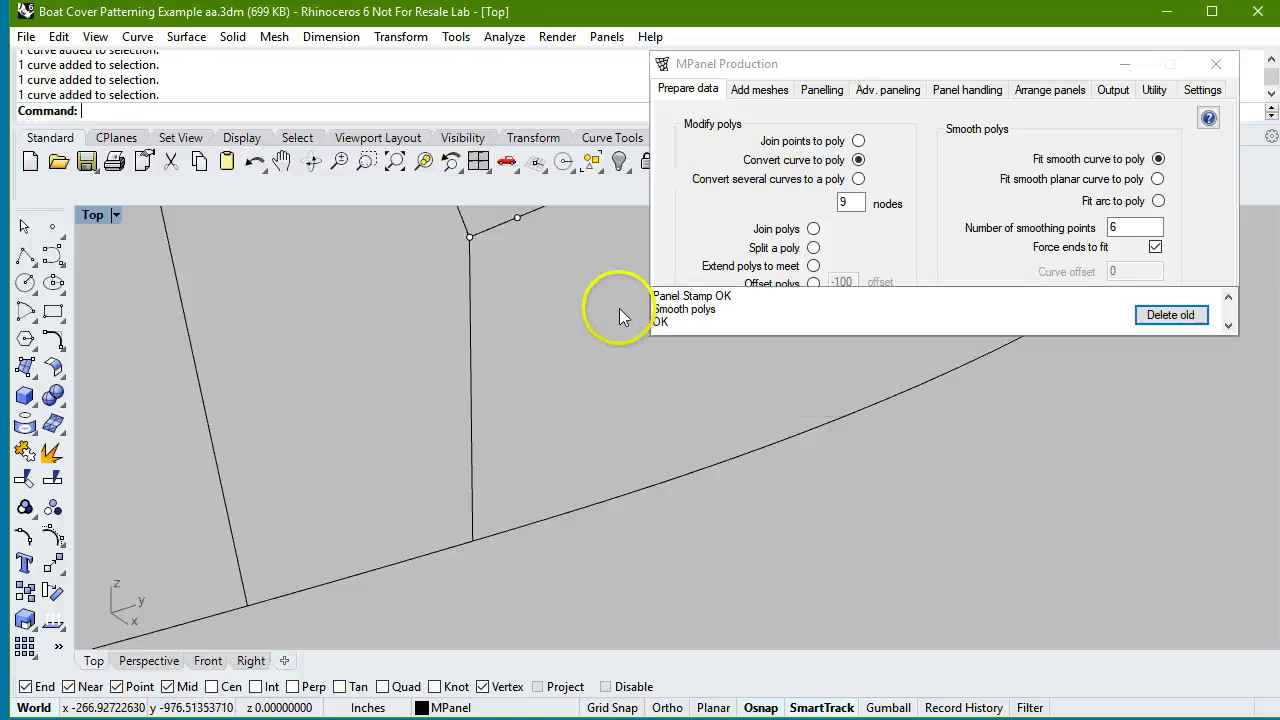
Inspect the points of the short vertical edge and the lower bow curve in the separate copy beside the boat.
{"action": "left_click", "coordinate": [846, 64]}
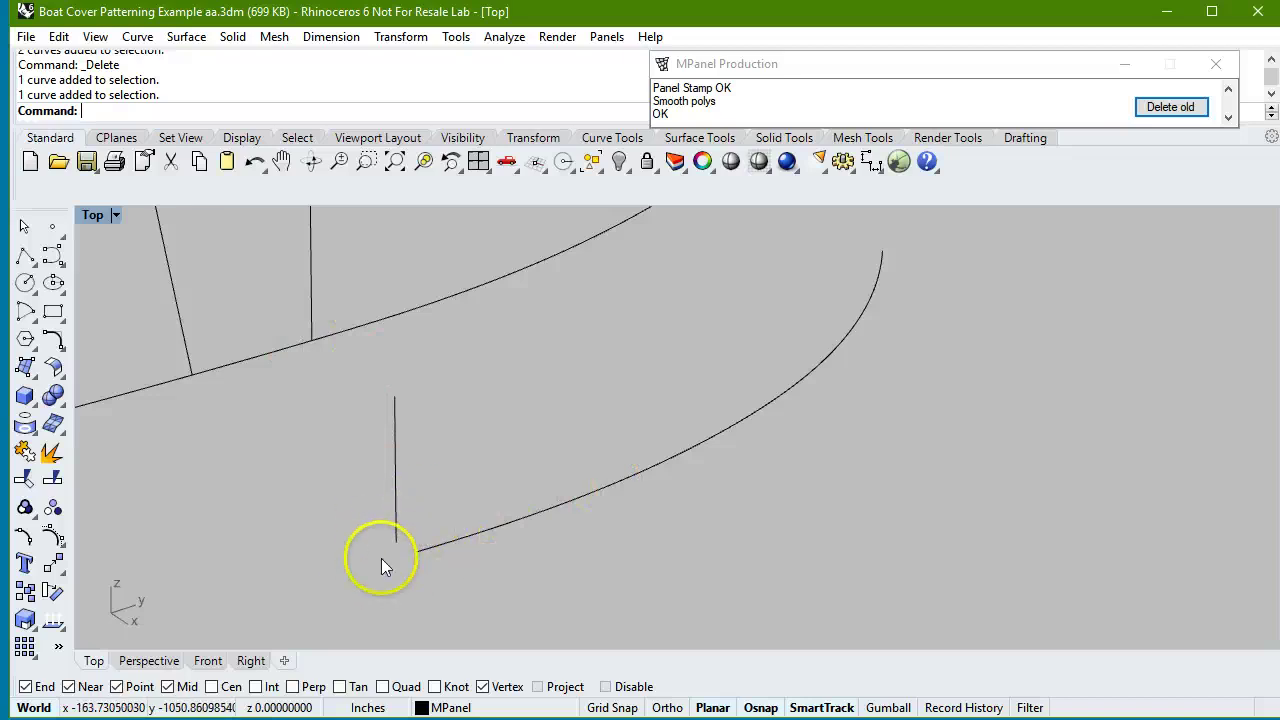
{"action": "left_click", "coordinate": [396, 506]}
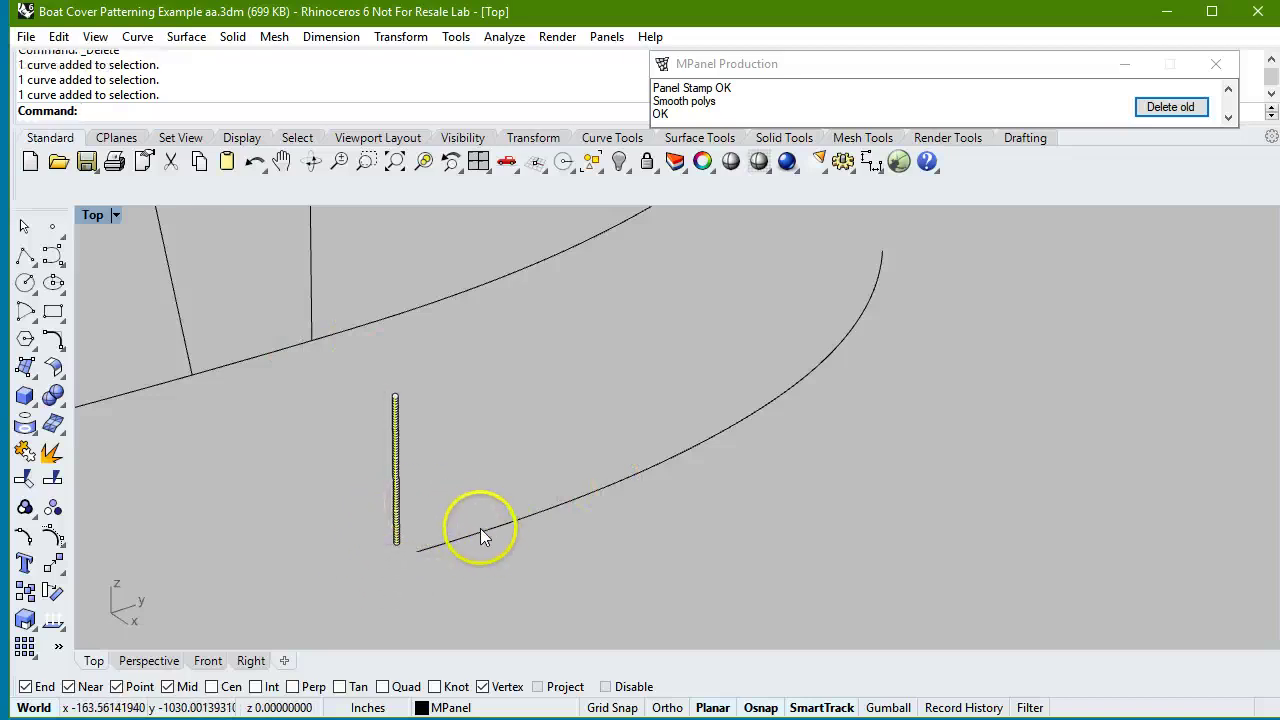
{"action": "left_click", "coordinate": [483, 535]}
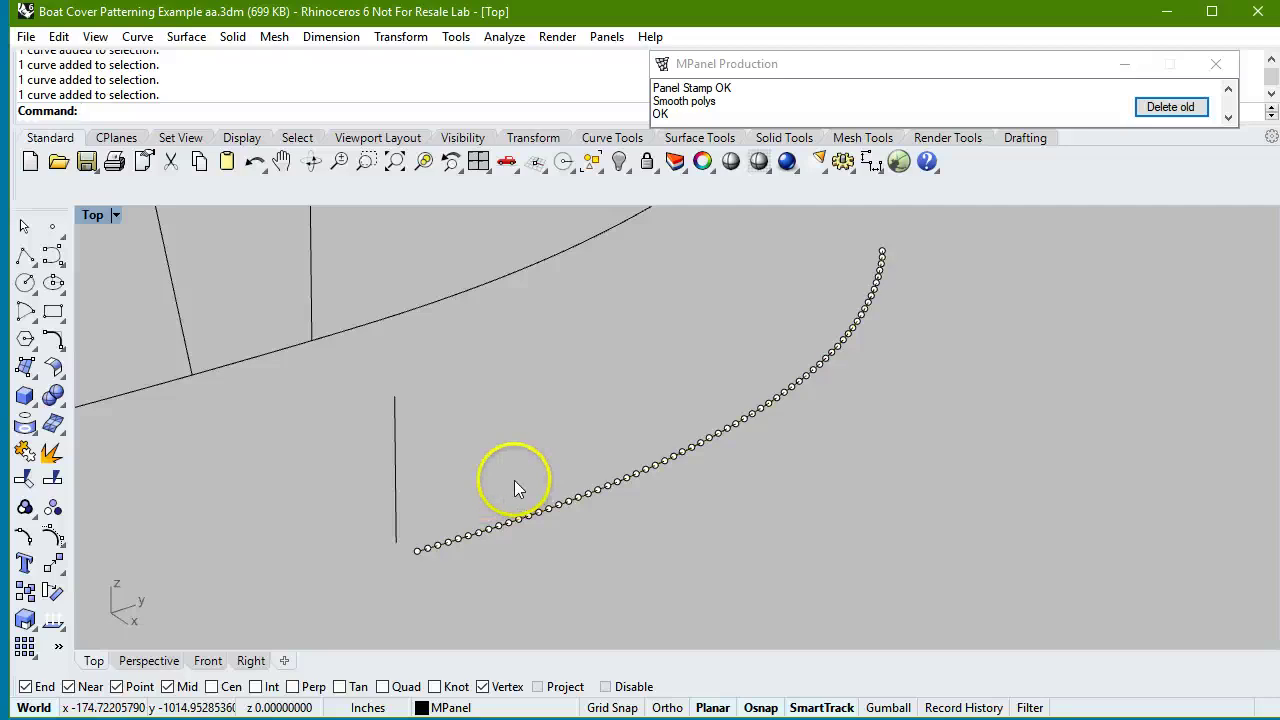
{"action": "key", "text": "Escape"}
Extend the copied short vertical edge and lower bow curve to meet at a corner, and delete the old polys.
{"action": "mouse_move", "coordinate": [808, 63]}
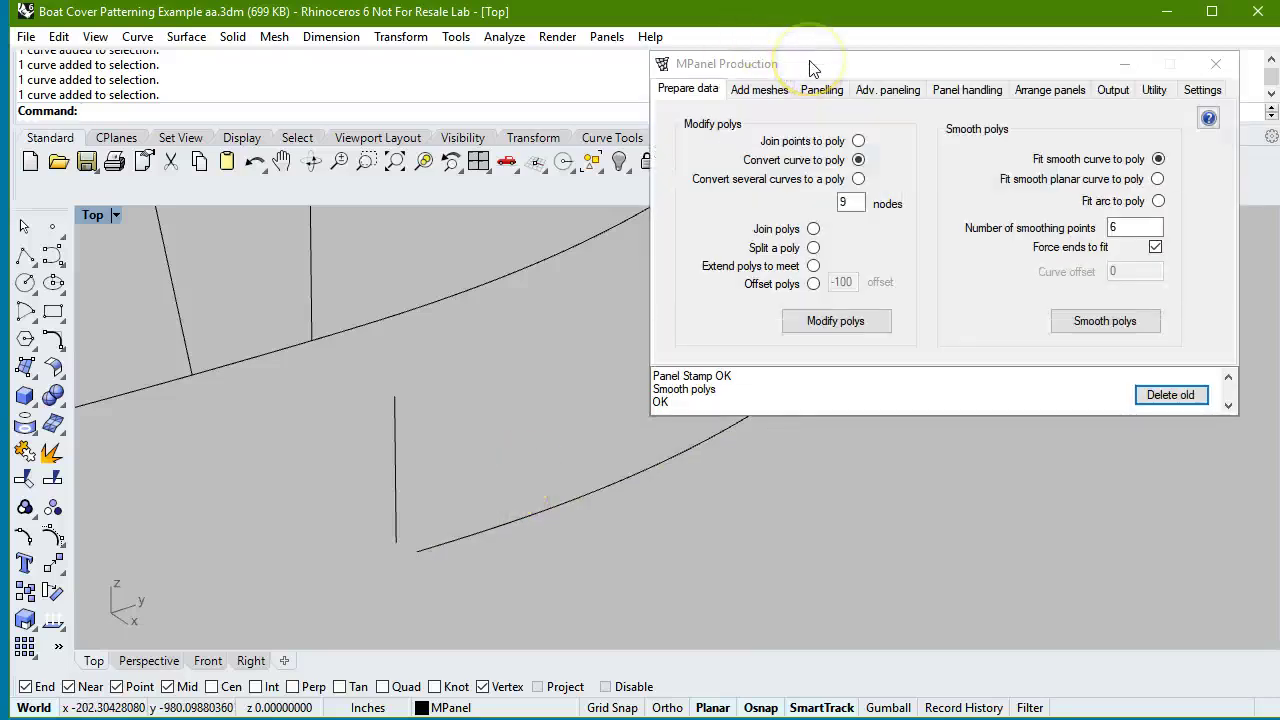
{"action": "left_click", "coordinate": [813, 266]}
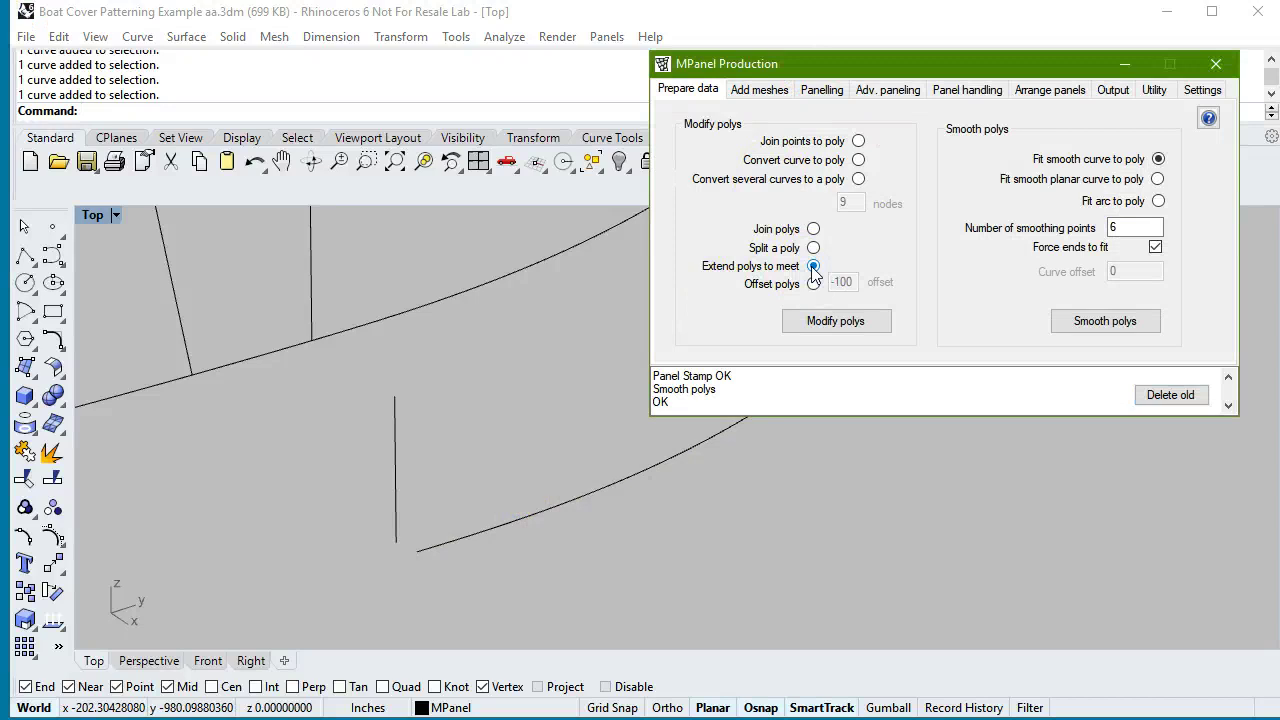
{"action": "left_click_drag", "start_coordinate": [503, 590], "coordinate": [283, 493]}
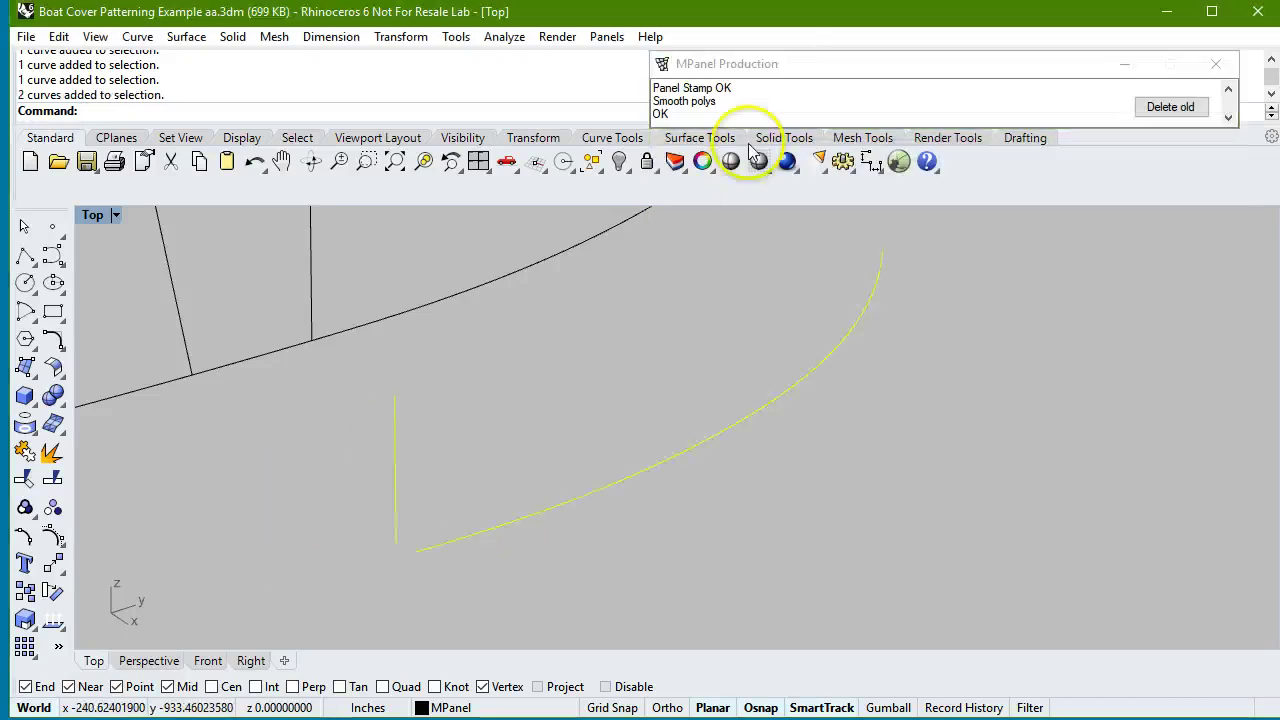
{"action": "mouse_move", "coordinate": [808, 68]}
{"action": "left_click", "coordinate": [833, 320]}
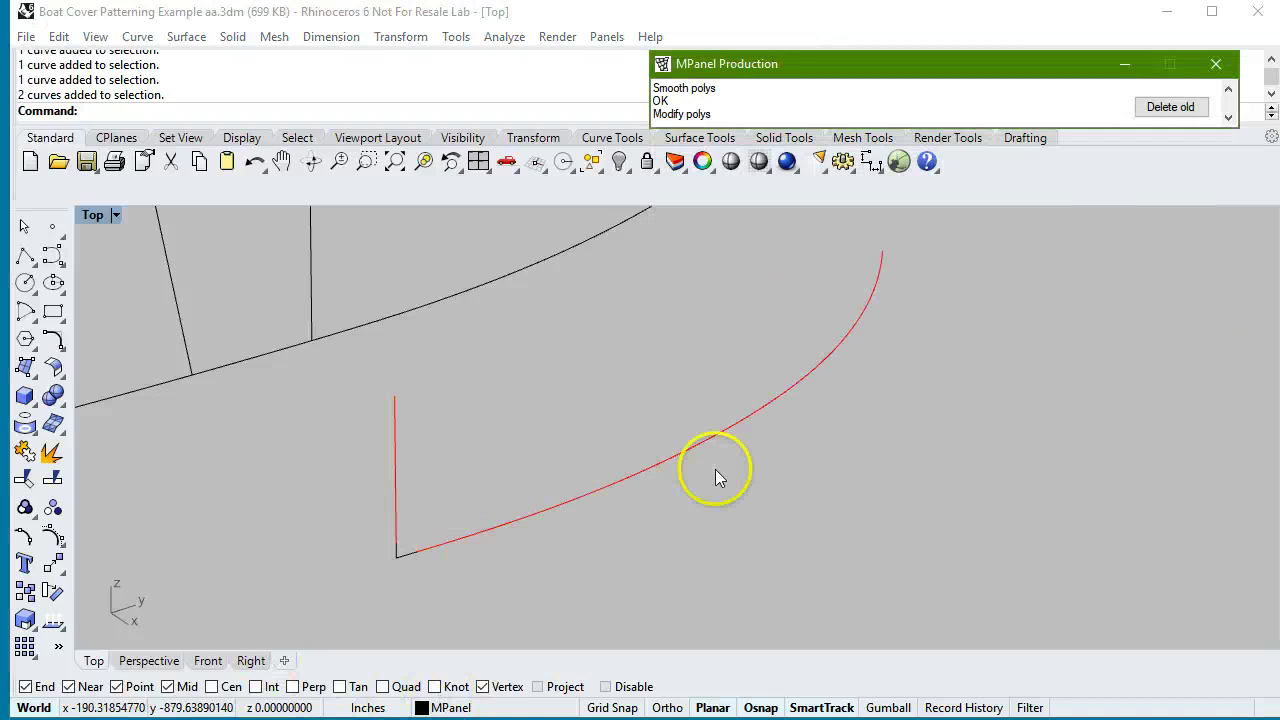
{"action": "mouse_move", "coordinate": [1208, 428]}
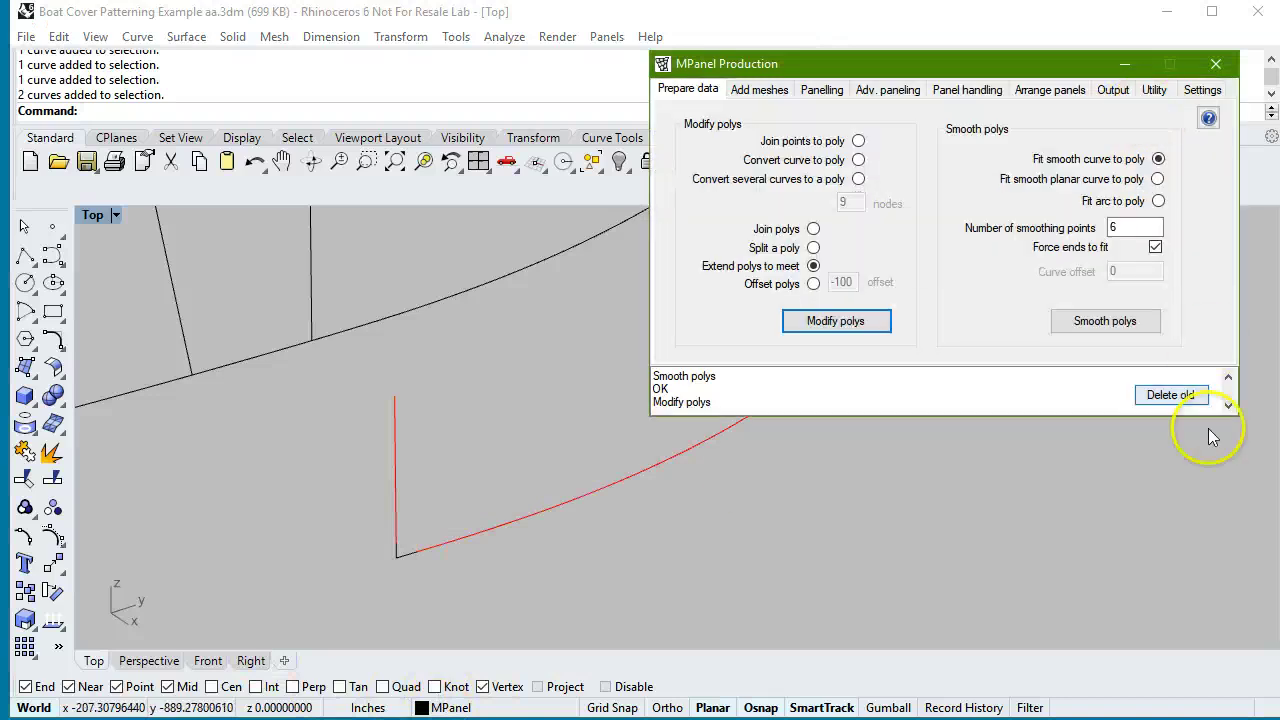
{"action": "left_click", "coordinate": [1180, 394]}
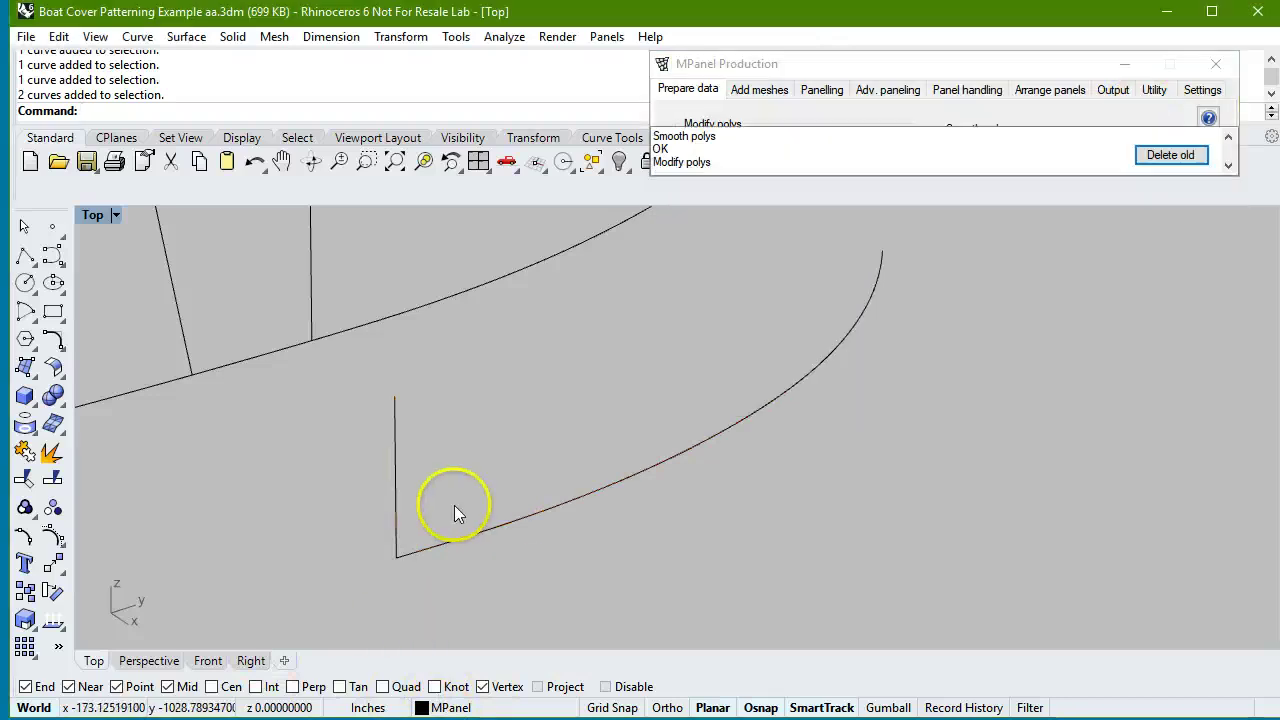
Check the points of the extended bow curve and vertical edge at their shared corner.
{"action": "left_click", "coordinate": [468, 533]}
{"action": "left_click", "coordinate": [397, 494]}
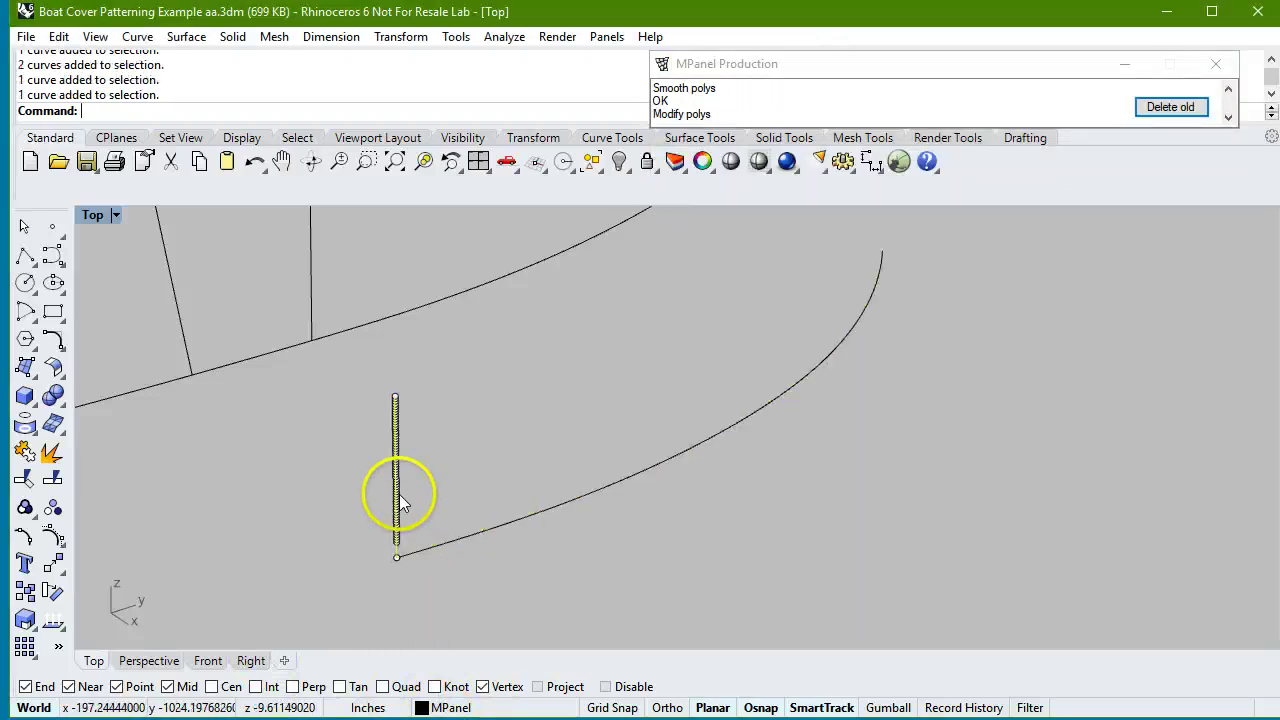
{"action": "scroll", "coordinate": [399, 580], "scroll_direction": "down", "scroll_amount": 3}
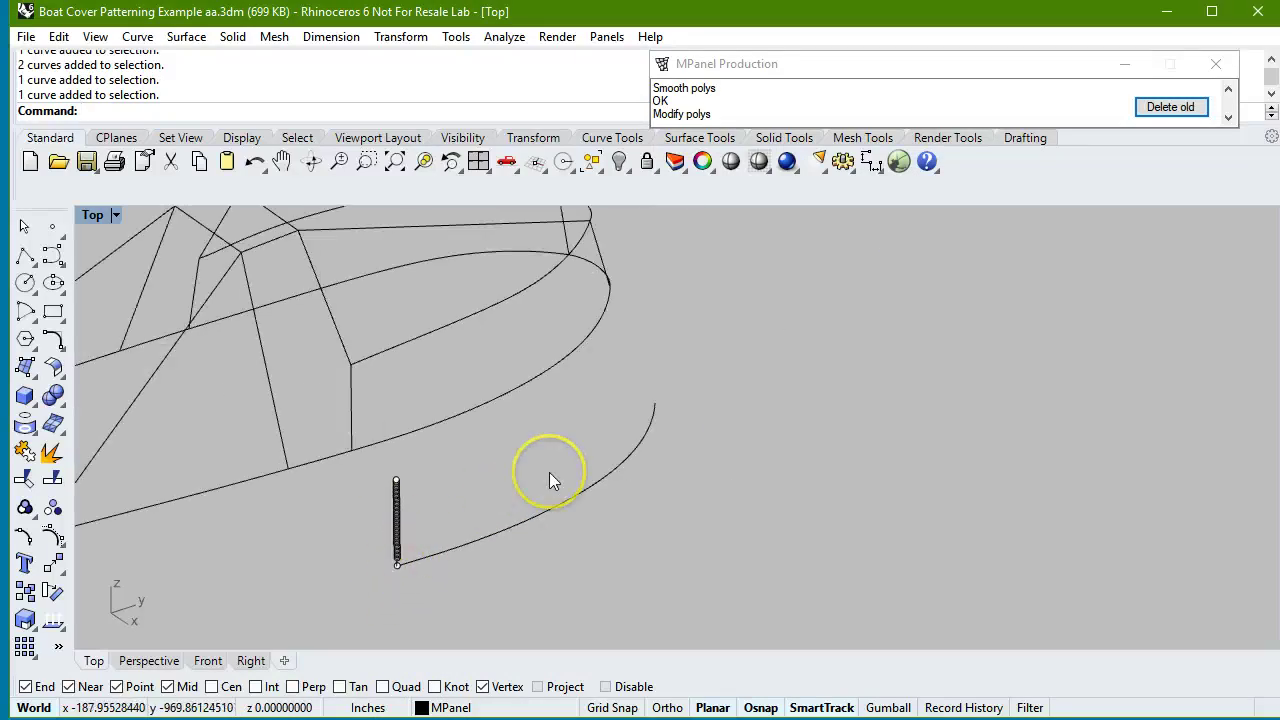
Switch the poly modification to Offset polys and open its offset distance for editing.
{"action": "mouse_move", "coordinate": [903, 80]}
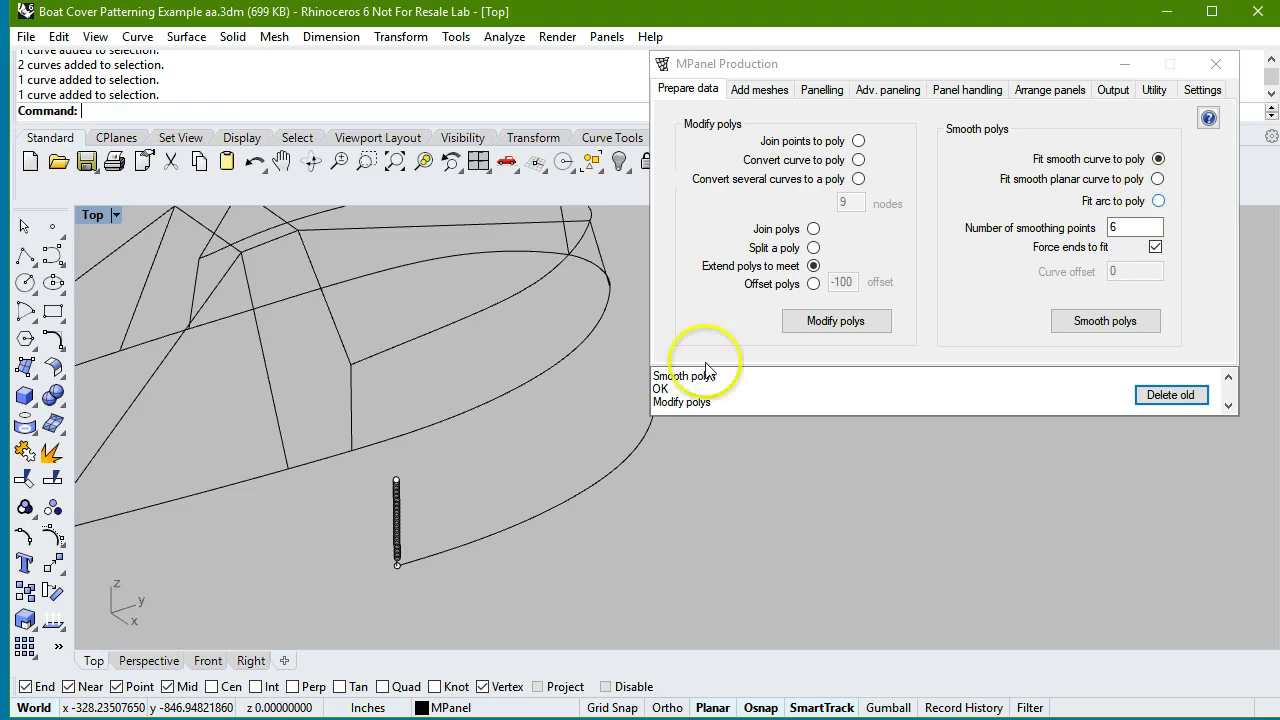
{"action": "left_click", "coordinate": [814, 284]}
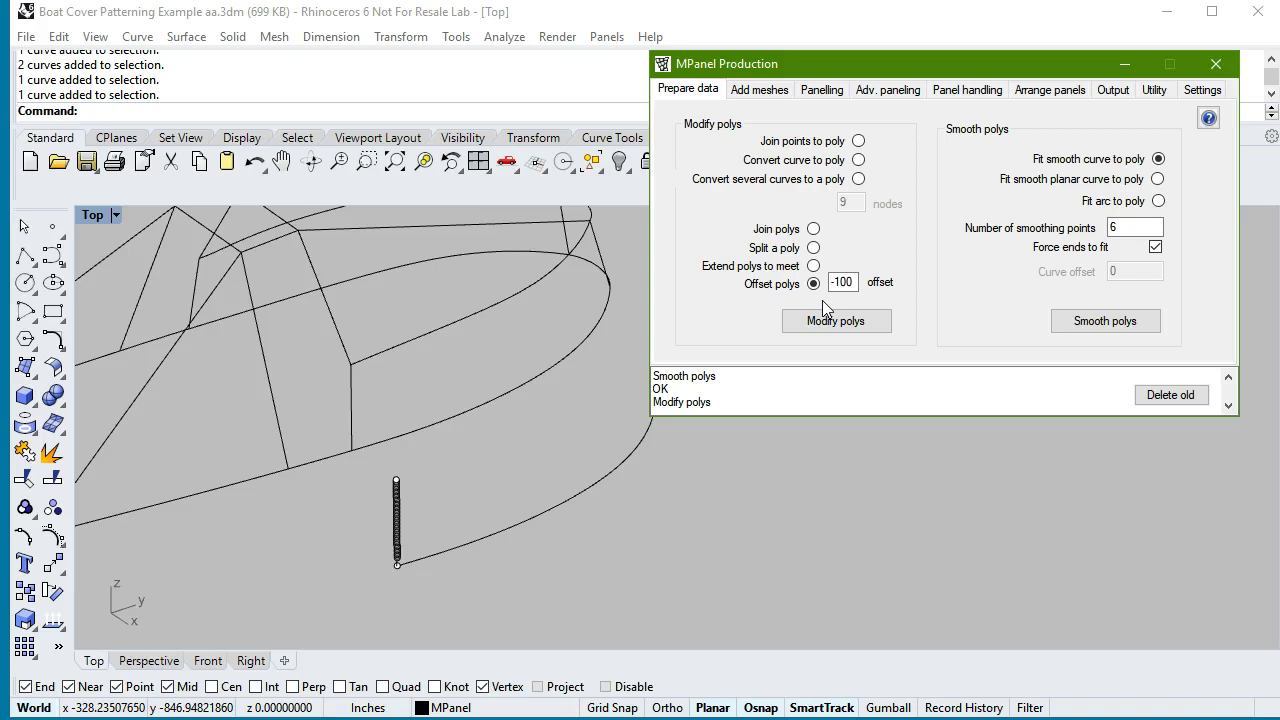
{"action": "left_click", "coordinate": [825, 296]}
{"action": "left_click", "coordinate": [842, 283]}
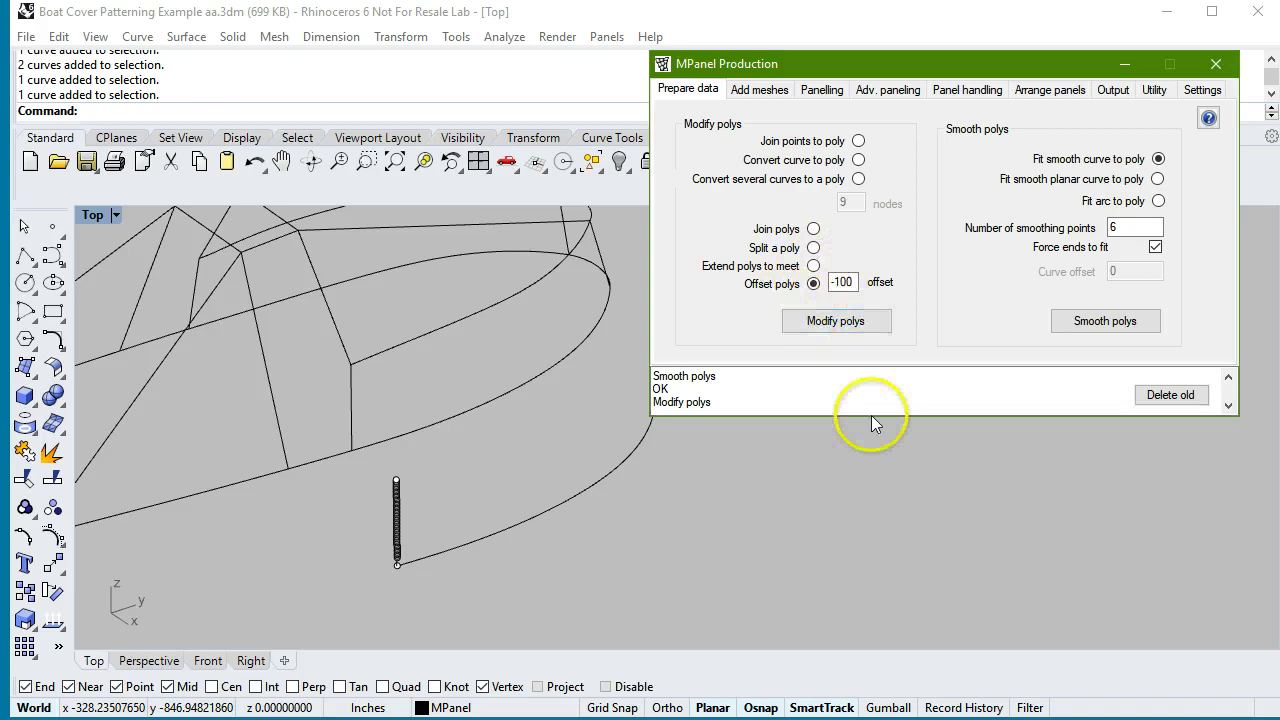